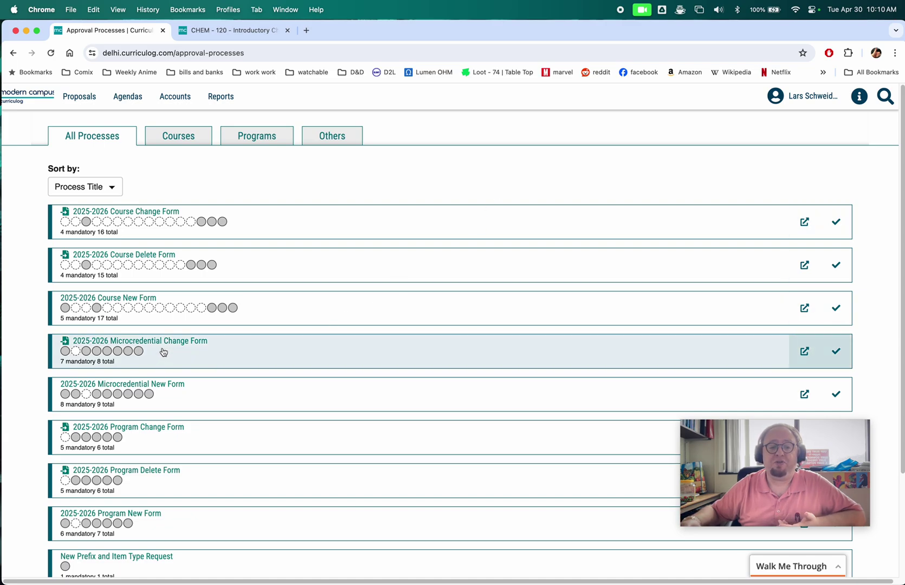
Step: Open the 2025-2026 Program Change Form and search the curriculum inventory for the program name Biology
{"action": "scroll", "coordinate": [193, 350], "scroll_direction": "down", "scroll_amount": 5}
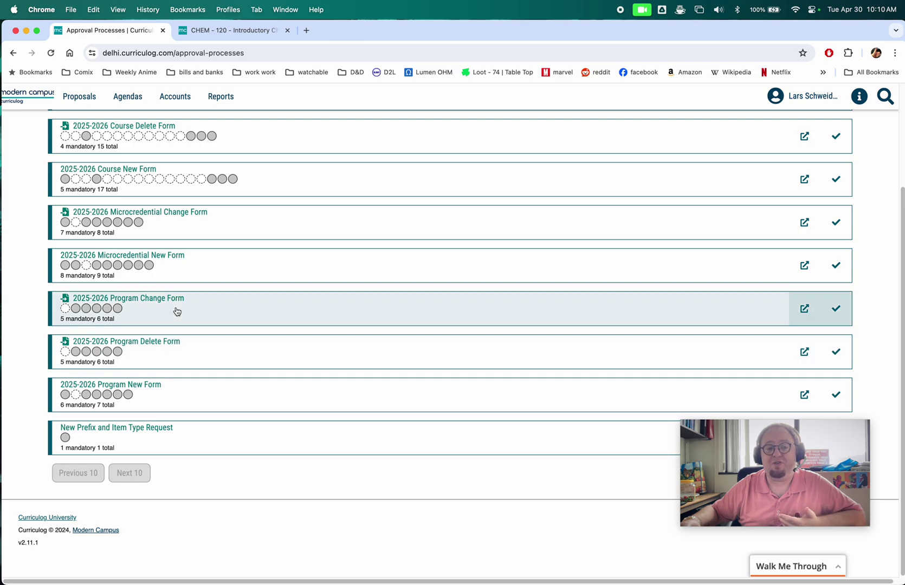
{"action": "left_click", "coordinate": [834, 309]}
{"action": "left_click_drag", "start_coordinate": [770, 422], "coordinate": [176, 357]}
{"action": "scroll", "coordinate": [644, 347], "scroll_direction": "up", "scroll_amount": 5}
{"action": "left_click", "coordinate": [555, 262]}
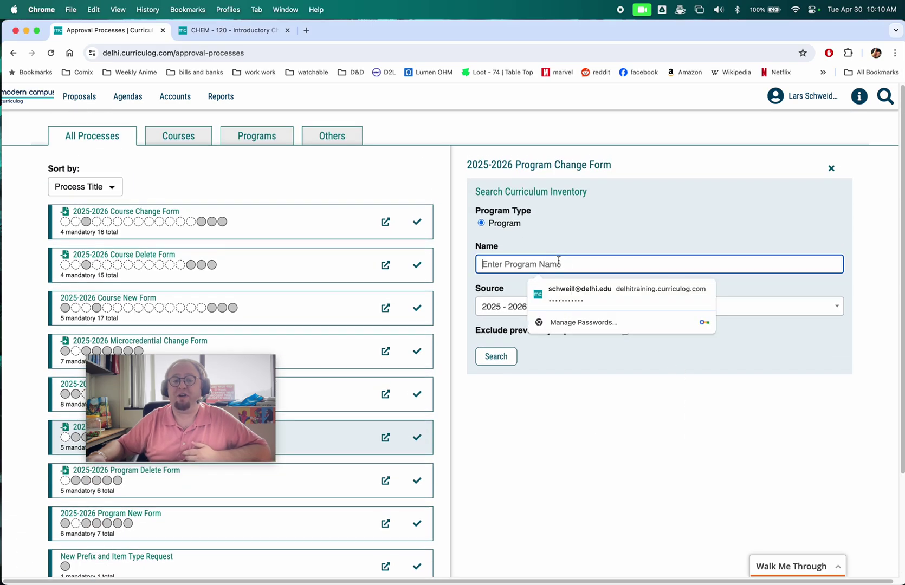
{"action": "type", "text": "Biology"}
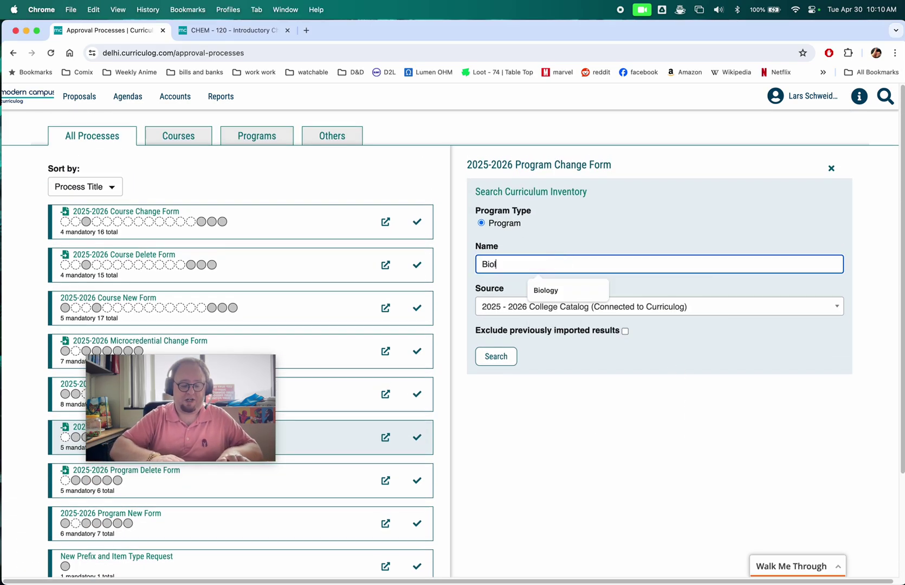
{"action": "left_click", "coordinate": [495, 356]}
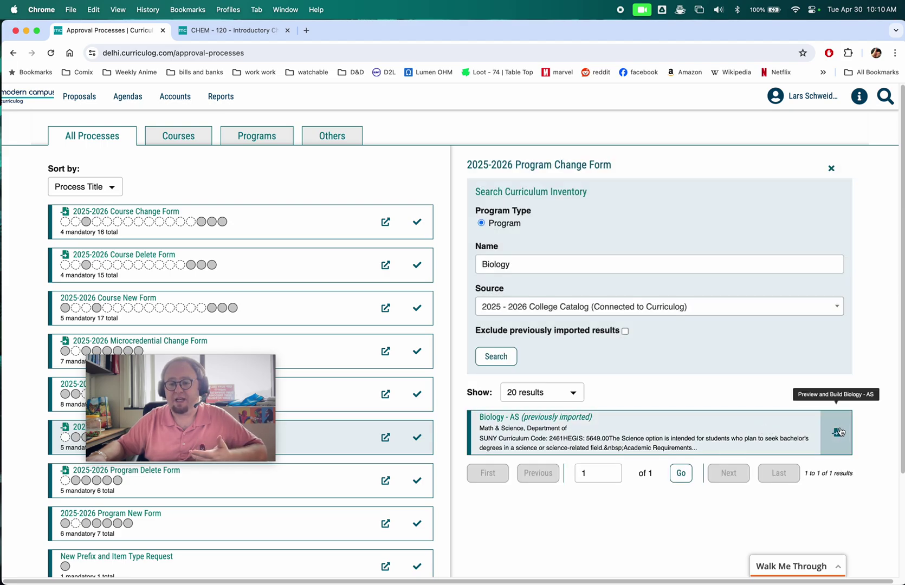
Step: Build a proposal from the Biology - AS program and close the approval steps overview
{"action": "left_click", "coordinate": [837, 432]}
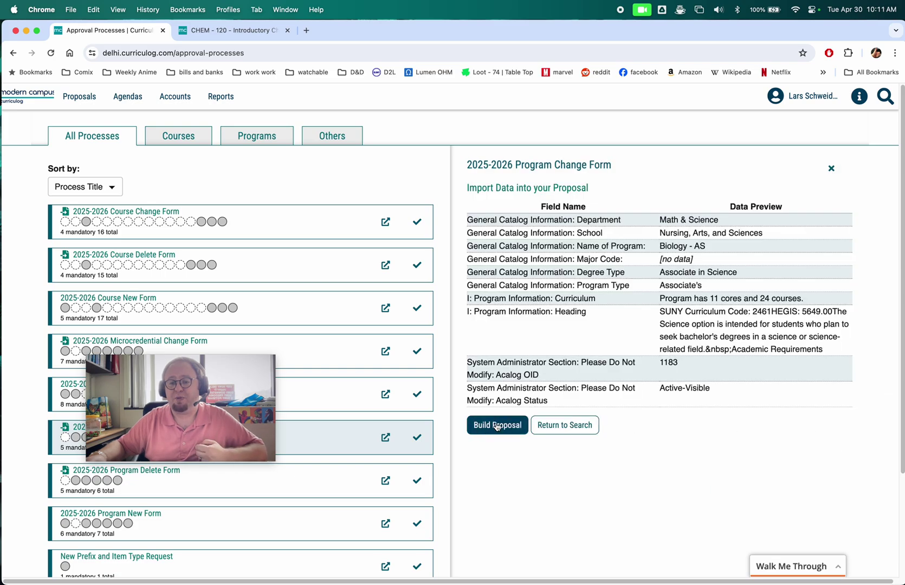
{"action": "left_click", "coordinate": [495, 427]}
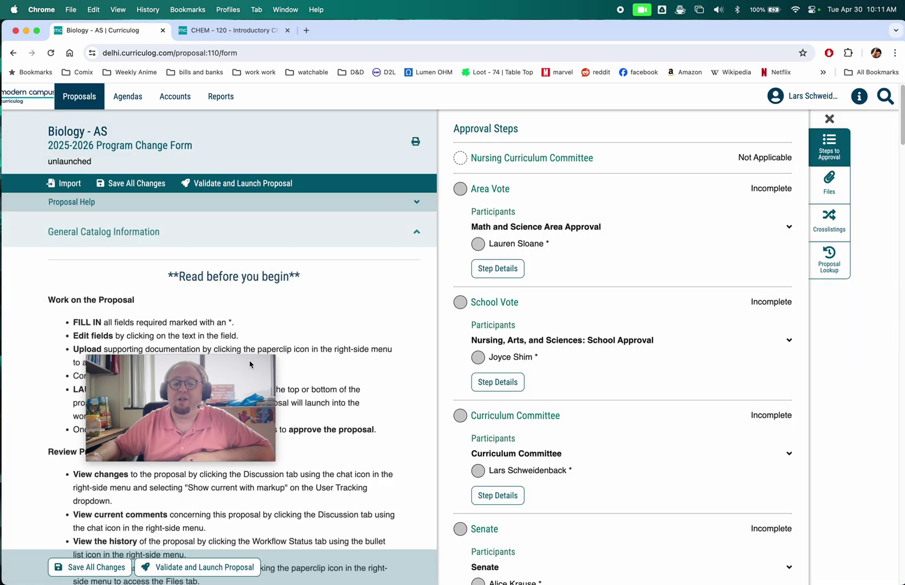
{"action": "left_click_drag", "start_coordinate": [265, 362], "coordinate": [844, 386]}
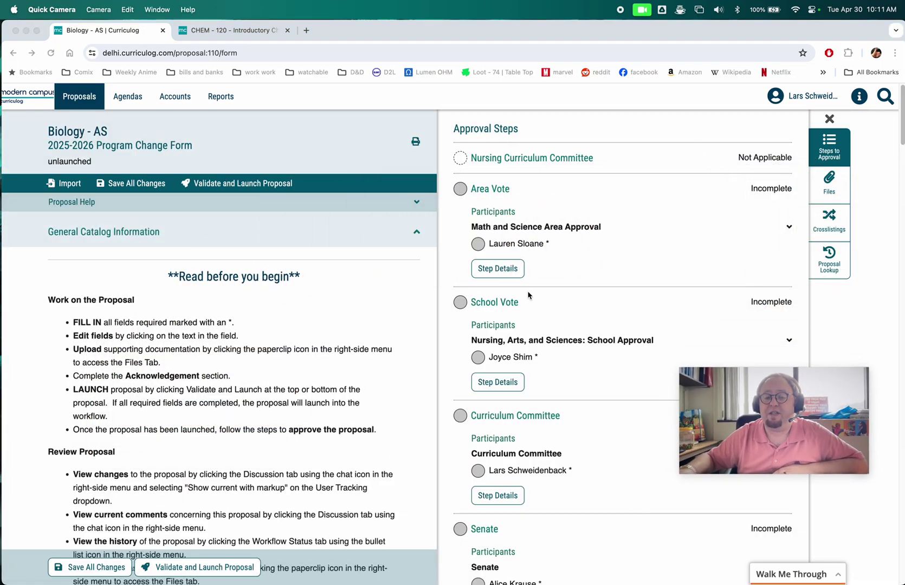
{"action": "left_click", "coordinate": [829, 119]}
Step: Review the proposal form from Department, Major Code, Proposal and Rationale through the degree requirements chart to the curriculum course list
{"action": "scroll", "coordinate": [470, 338], "scroll_direction": "down", "scroll_amount": 2}
{"action": "scroll", "coordinate": [470, 337], "scroll_direction": "down", "scroll_amount": 10}
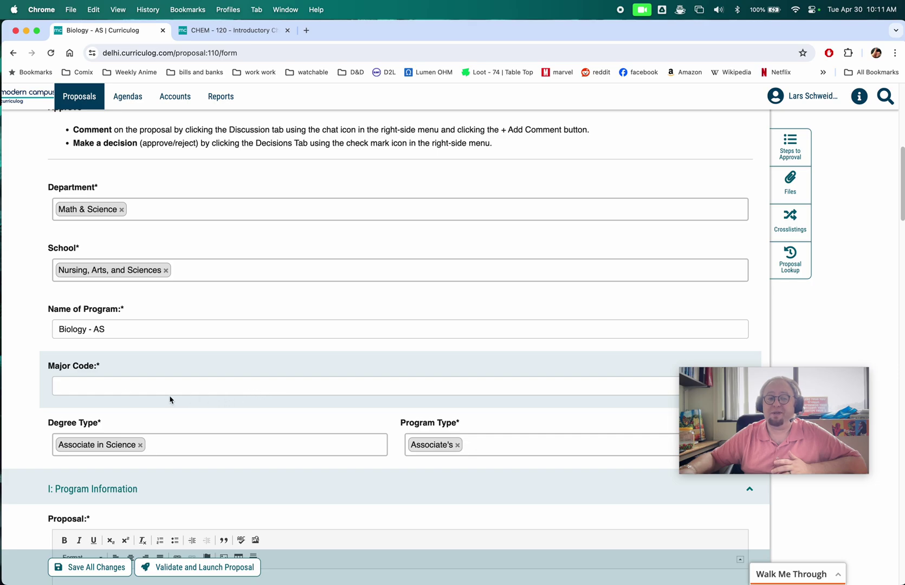
{"action": "left_click", "coordinate": [81, 383]}
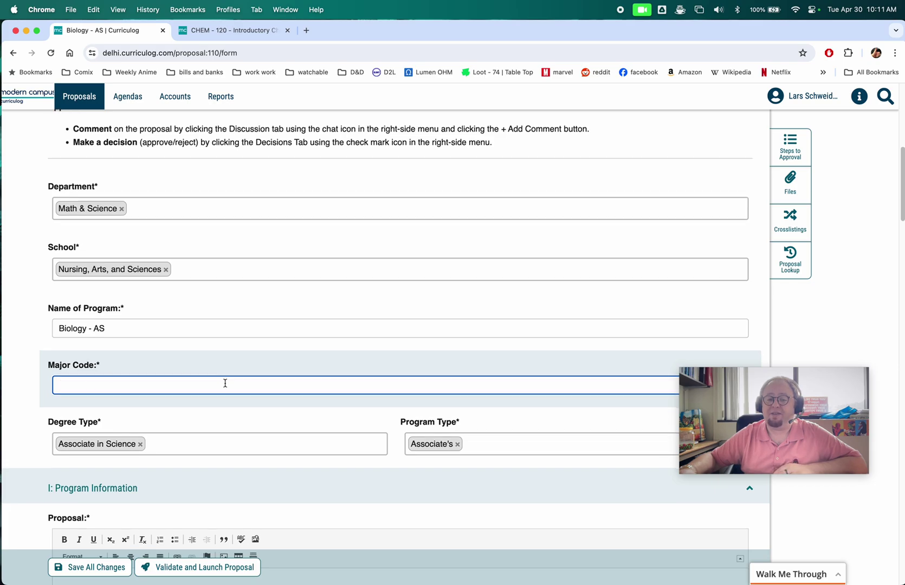
{"action": "scroll", "coordinate": [224, 383], "scroll_direction": "down", "scroll_amount": 5}
{"action": "scroll", "coordinate": [225, 385], "scroll_direction": "down", "scroll_amount": 4}
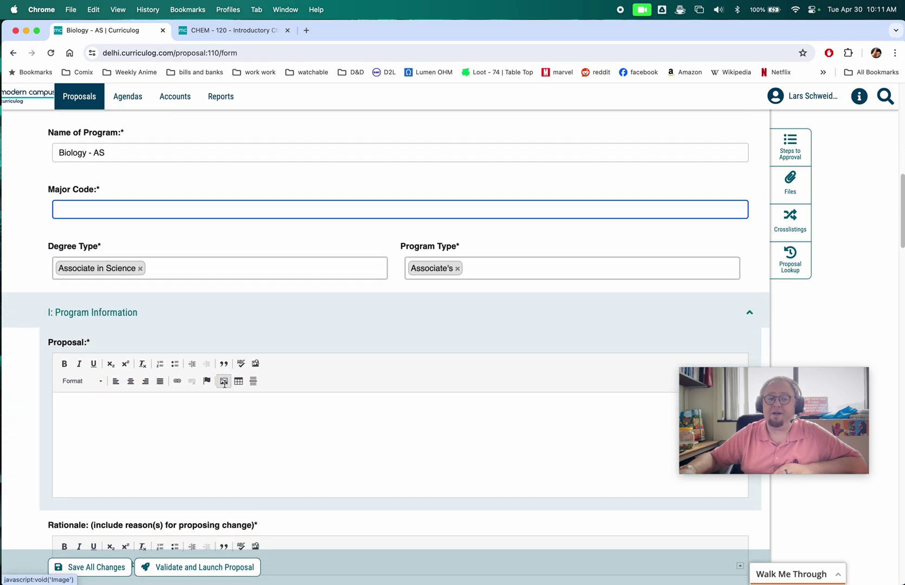
{"action": "left_click", "coordinate": [163, 347]}
{"action": "scroll", "coordinate": [157, 349], "scroll_direction": "down", "scroll_amount": 8}
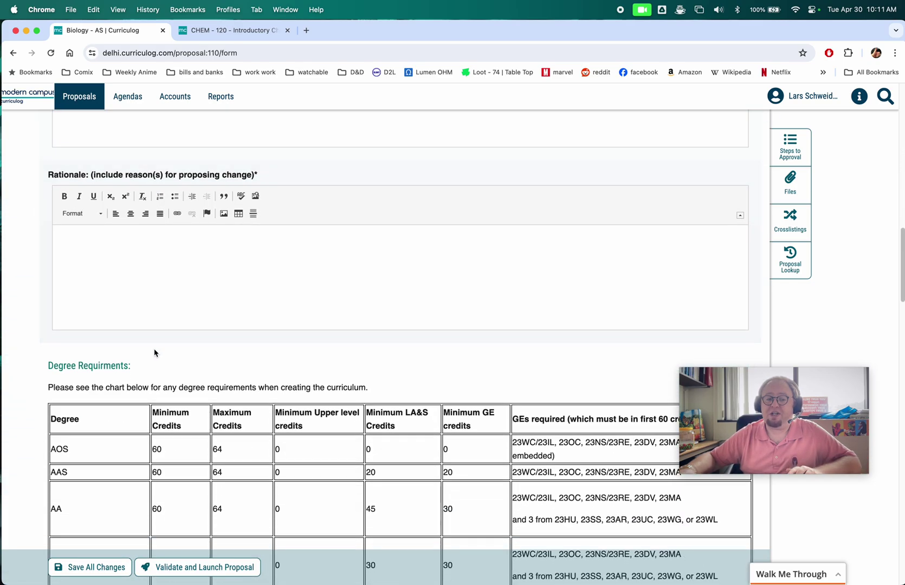
{"action": "left_click", "coordinate": [145, 301]}
{"action": "scroll", "coordinate": [248, 332], "scroll_direction": "down", "scroll_amount": 11}
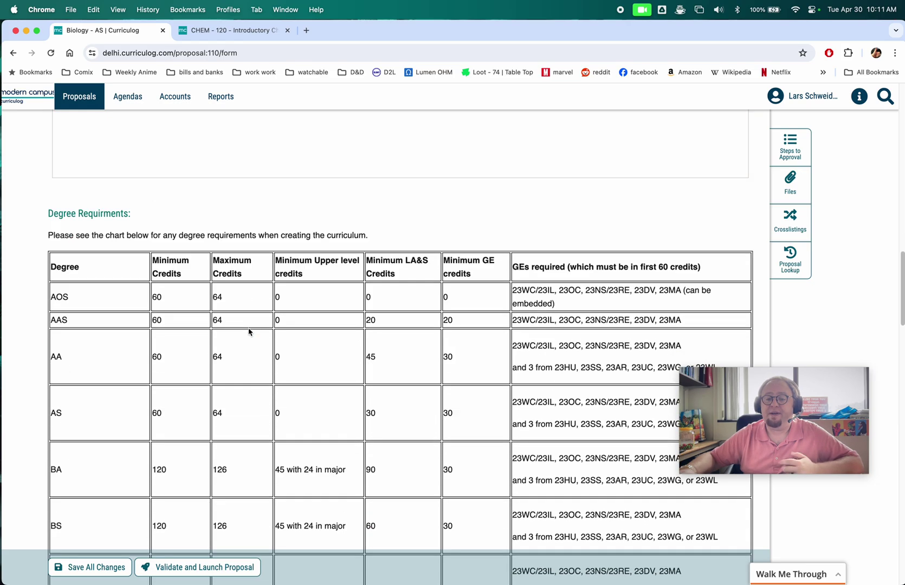
{"action": "scroll", "coordinate": [247, 334], "scroll_direction": "down", "scroll_amount": 20}
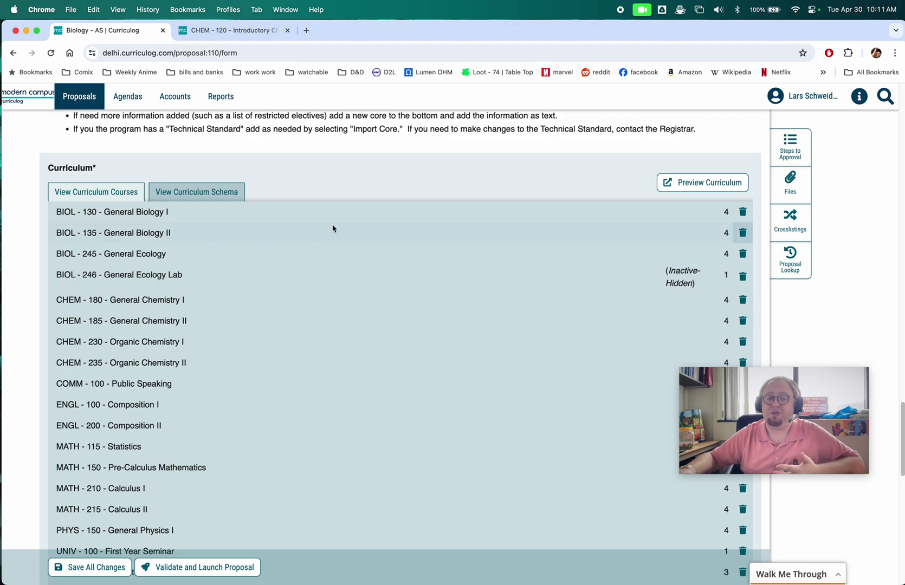
{"action": "scroll", "coordinate": [373, 211], "scroll_direction": "down", "scroll_amount": 2}
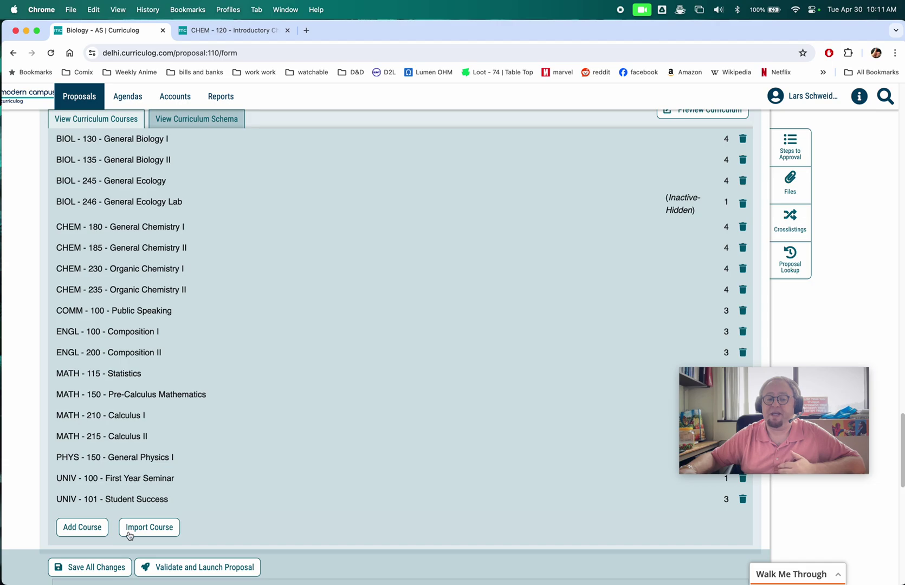
Step: Start a course import from the 2025 - 2026 College Catalog and search for courses with the prefix PHYS
{"action": "left_click", "coordinate": [82, 529]}
{"action": "left_click", "coordinate": [138, 315]}
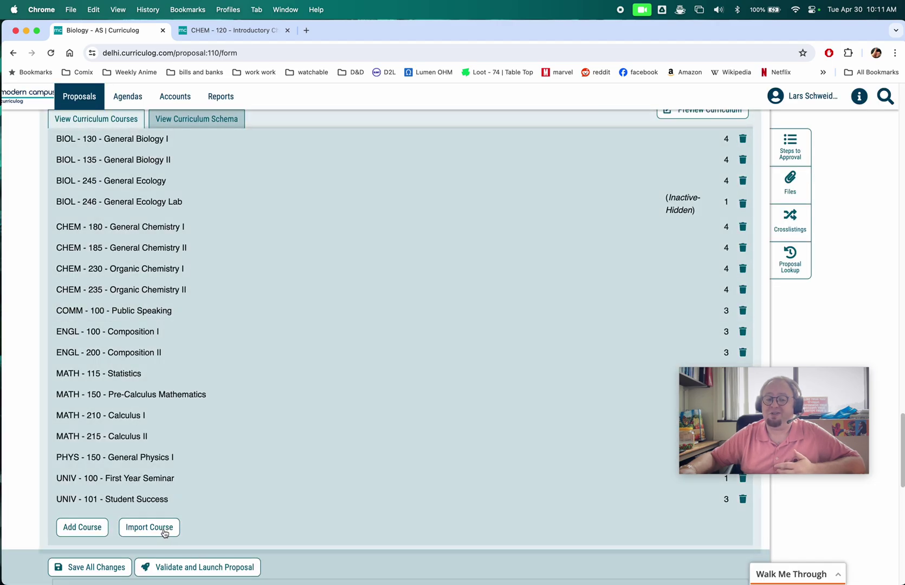
{"action": "left_click", "coordinate": [164, 531]}
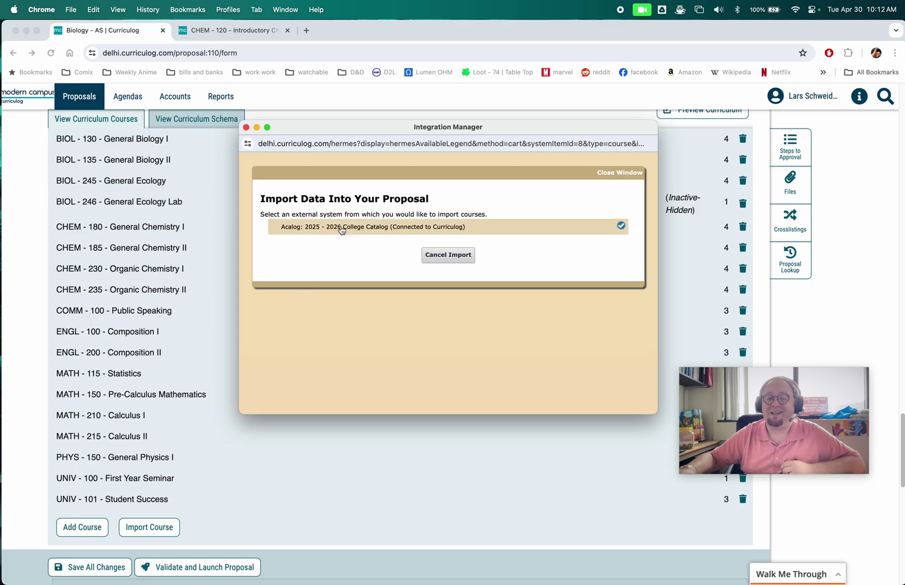
{"action": "left_click", "coordinate": [342, 228]}
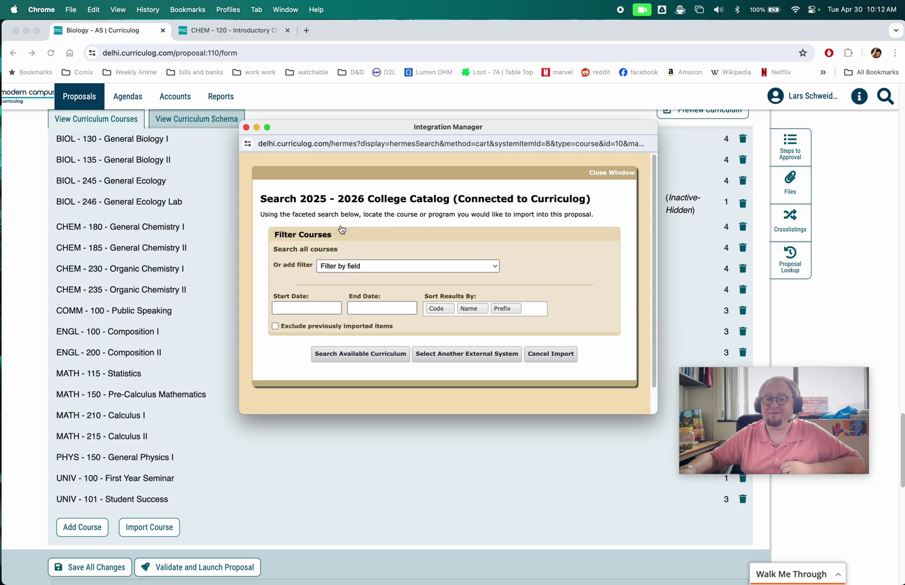
{"action": "left_click", "coordinate": [353, 266]}
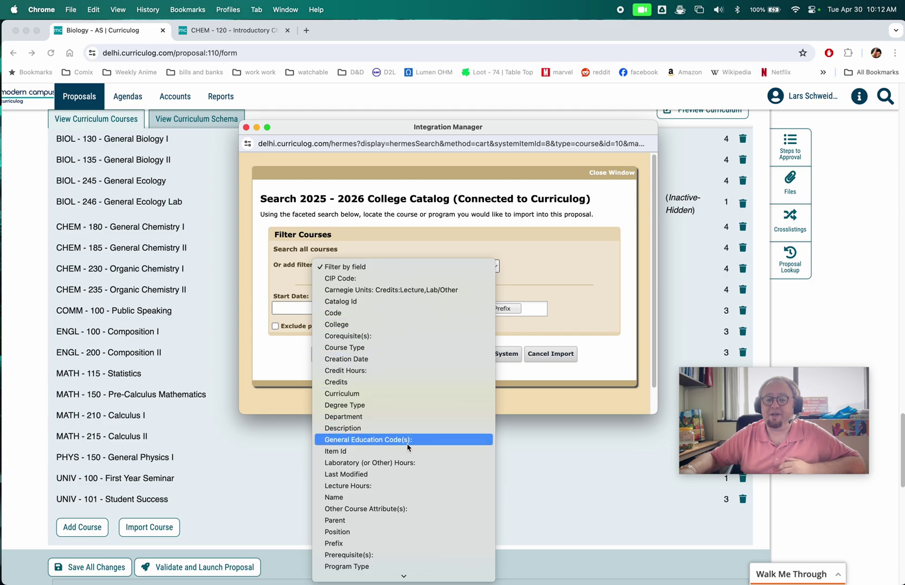
{"action": "left_click", "coordinate": [394, 543]}
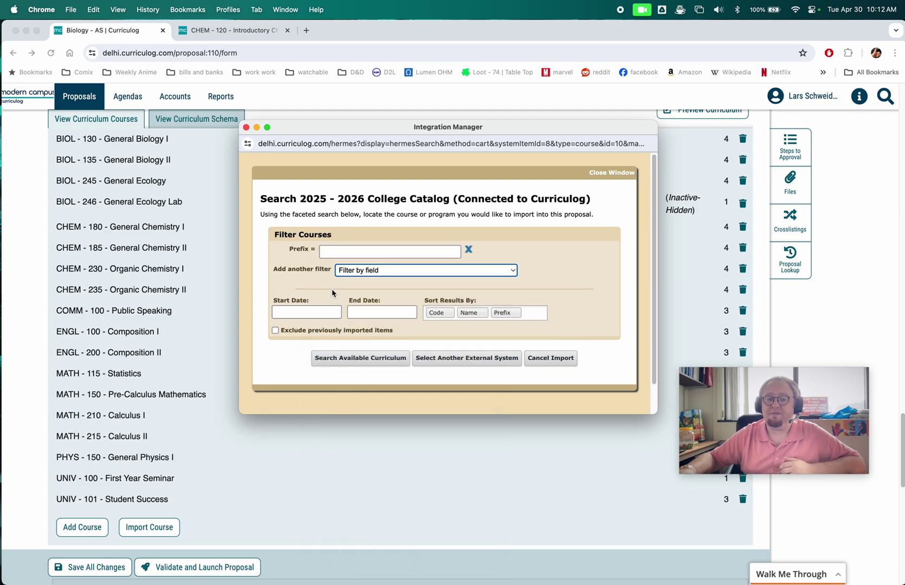
{"action": "left_click", "coordinate": [347, 252]}
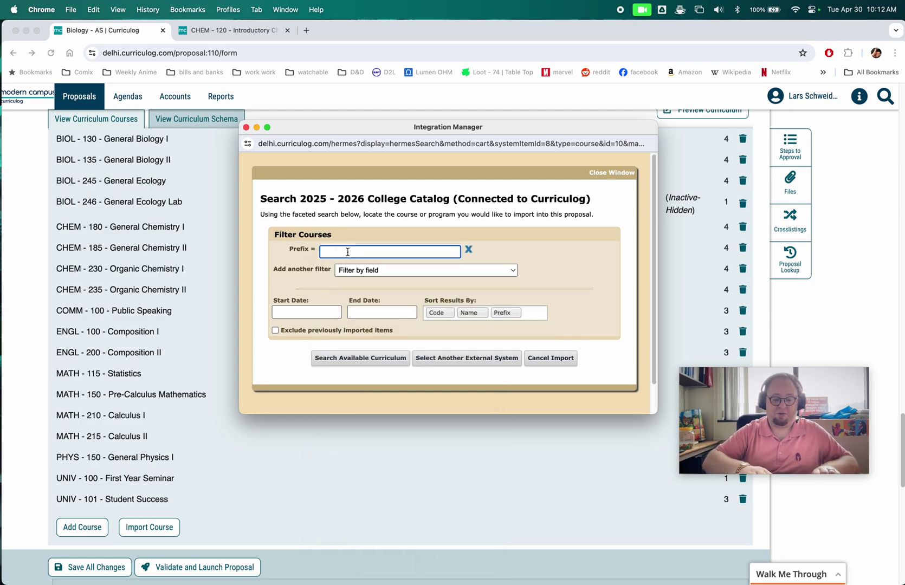
{"action": "type", "text": "PHYS"}
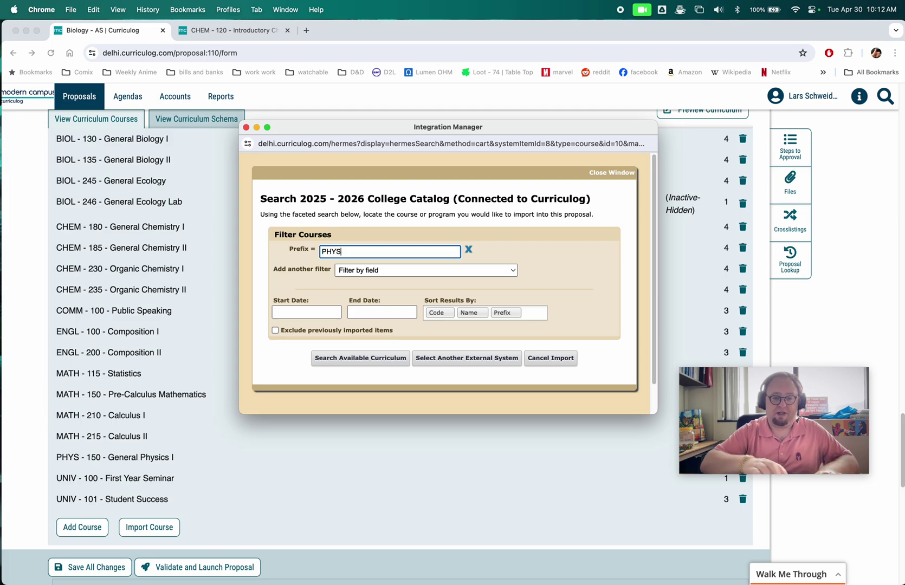
{"action": "left_click", "coordinate": [370, 359]}
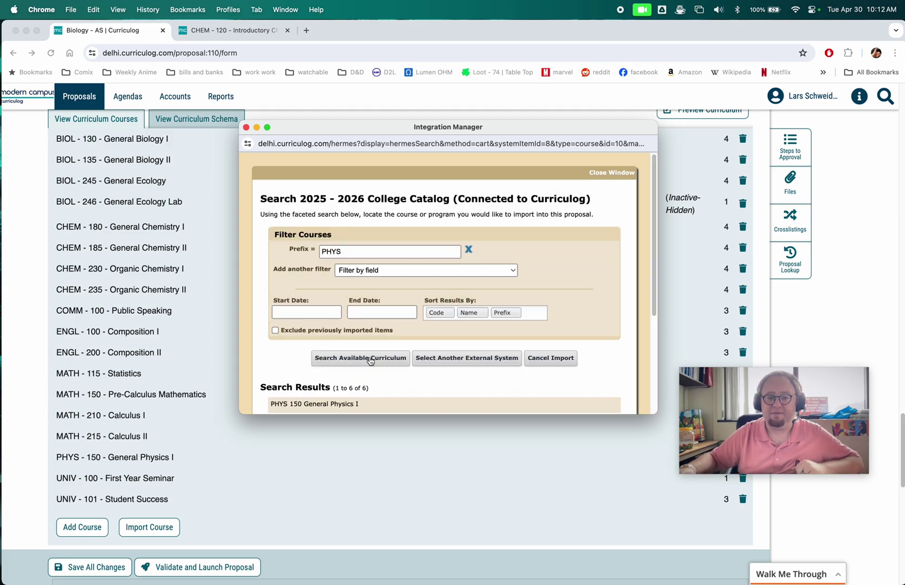
Step: Select PHYS 210 Physics I: Mechanics & Heat from the search results and add it to the proposal
{"action": "scroll", "coordinate": [373, 362], "scroll_direction": "down", "scroll_amount": 3}
{"action": "left_click", "coordinate": [338, 291]}
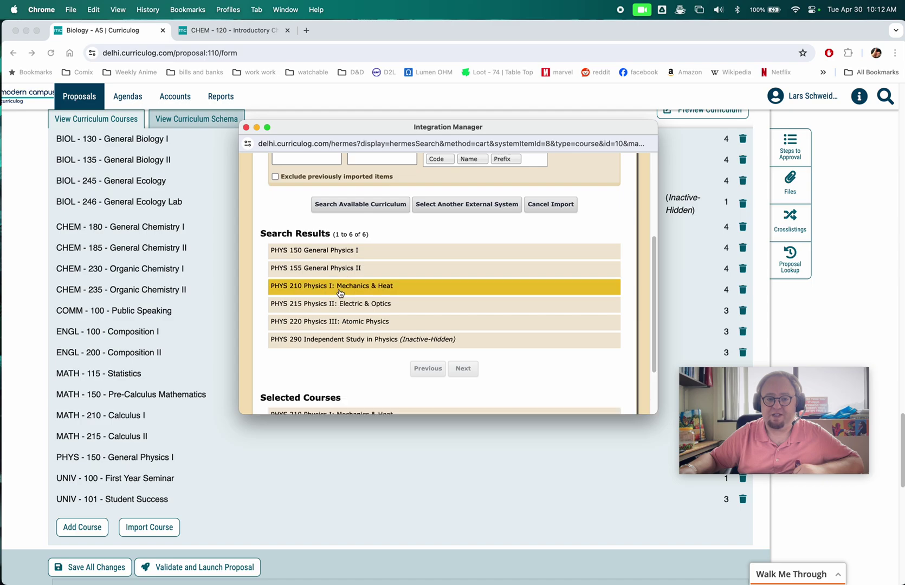
{"action": "scroll", "coordinate": [412, 394], "scroll_direction": "down", "scroll_amount": 3}
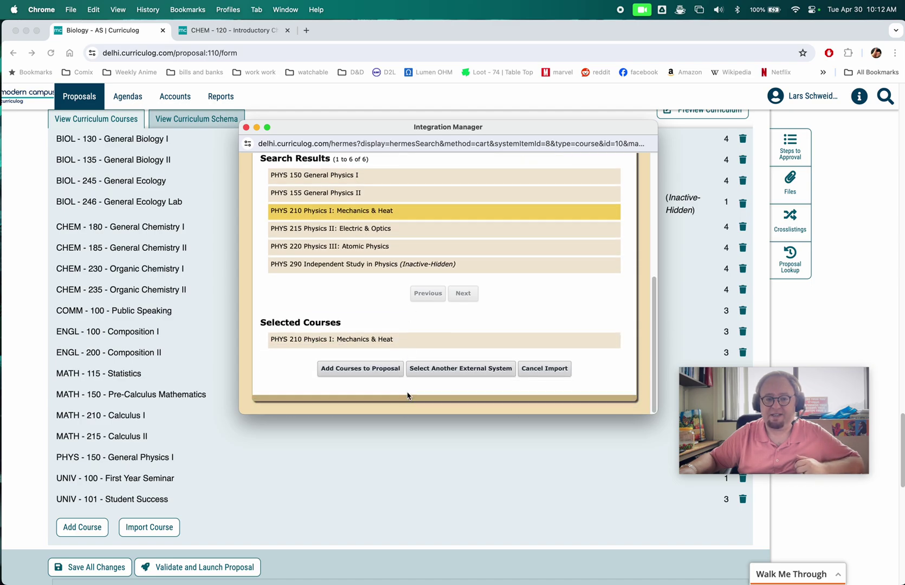
{"action": "left_click", "coordinate": [358, 371]}
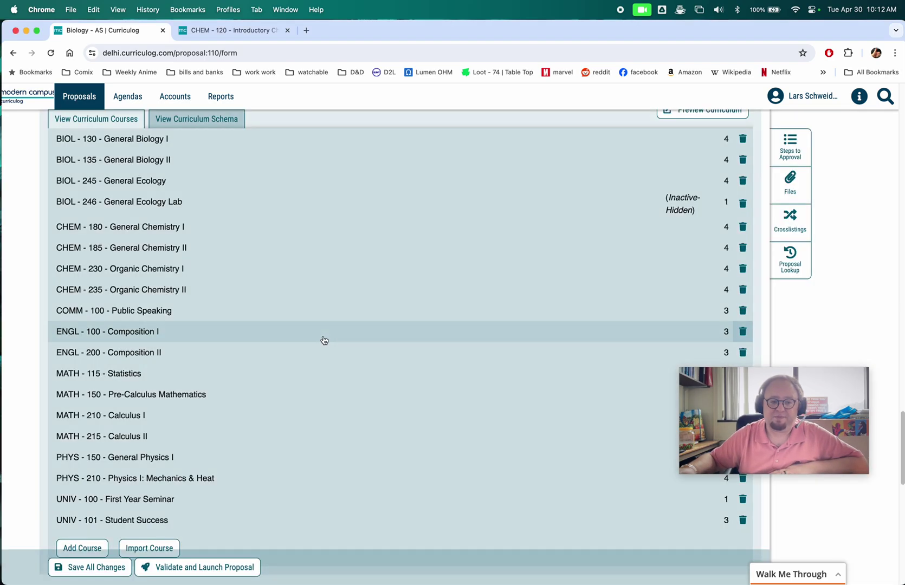
Step: Switch the curriculum to its schema view and examine the contents of the First Semester core
{"action": "scroll", "coordinate": [324, 340], "scroll_direction": "up", "scroll_amount": 6}
{"action": "scroll", "coordinate": [369, 404], "scroll_direction": "down", "scroll_amount": 5}
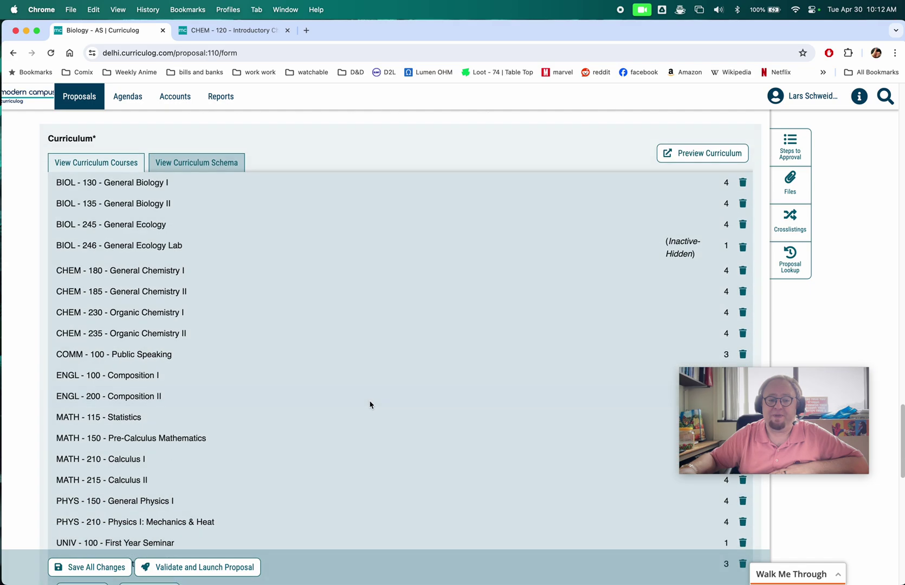
{"action": "left_click", "coordinate": [184, 169]}
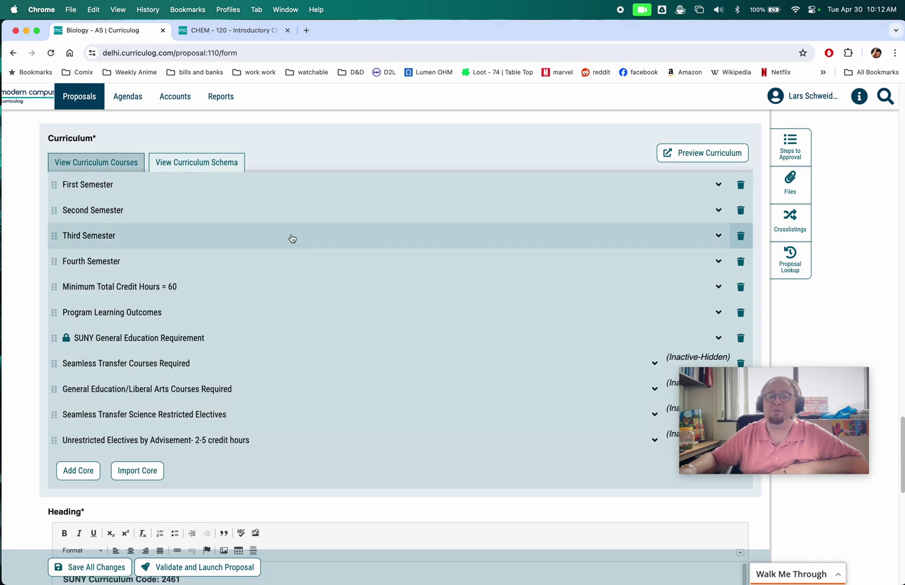
{"action": "left_click", "coordinate": [220, 190]}
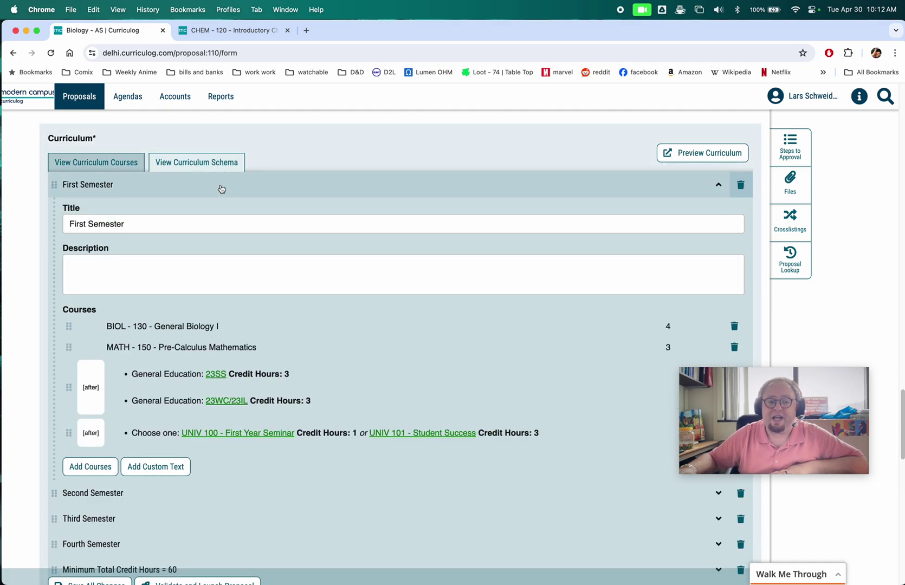
{"action": "left_click", "coordinate": [221, 189]}
{"action": "left_click", "coordinate": [221, 189]}
{"action": "left_click", "coordinate": [221, 189]}
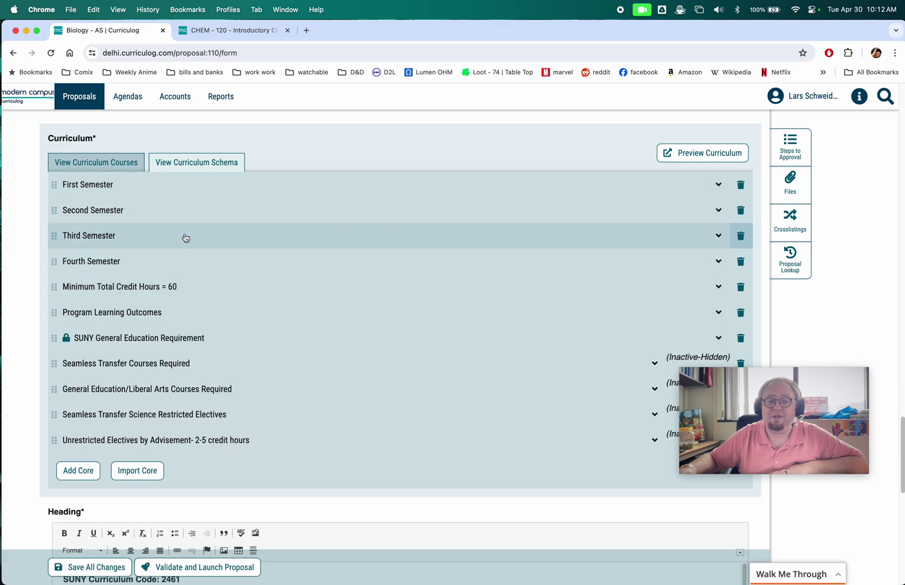
Step: Add PHYS - 210 to the Second Semester core and place it between CHEM - 180 and COMM - 100
{"action": "left_click", "coordinate": [181, 213]}
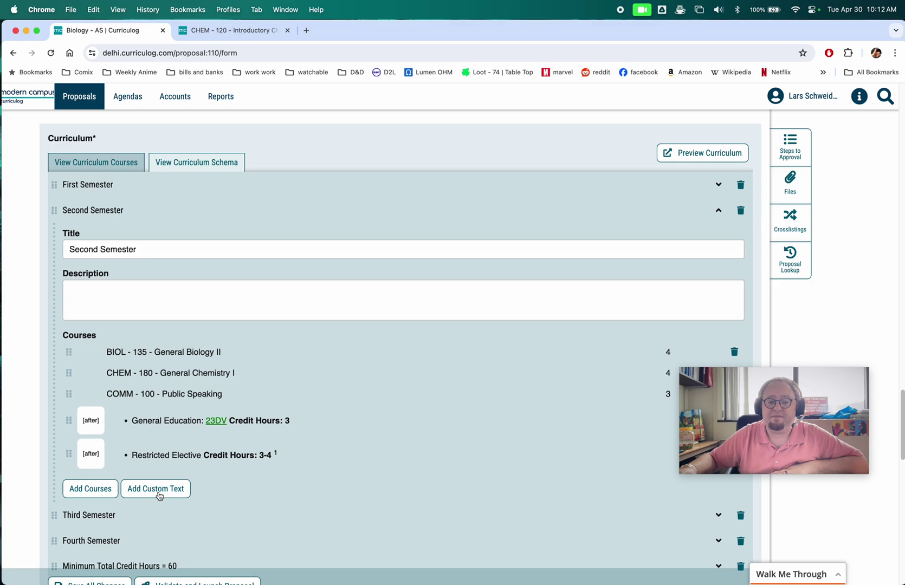
{"action": "left_click", "coordinate": [91, 494]}
{"action": "scroll", "coordinate": [155, 396], "scroll_direction": "down", "scroll_amount": 10}
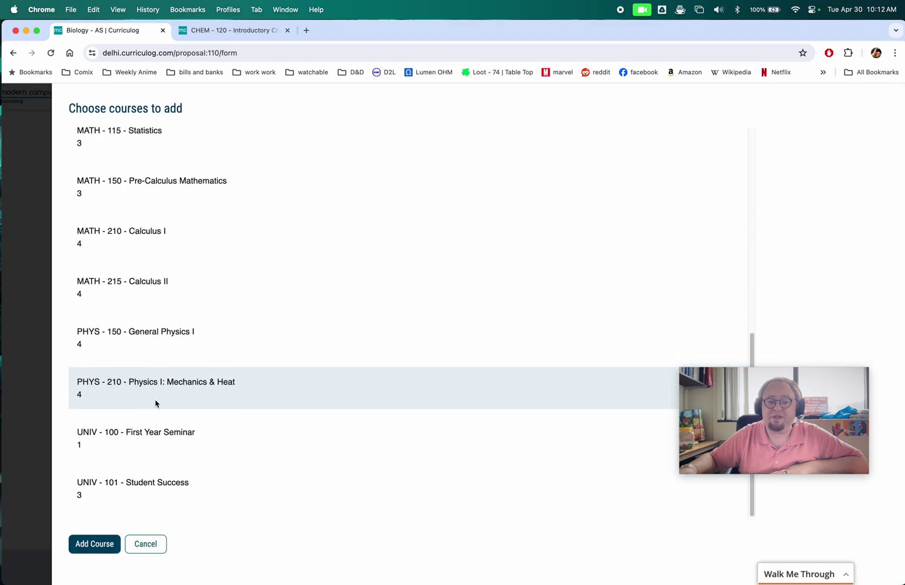
{"action": "left_click", "coordinate": [215, 392]}
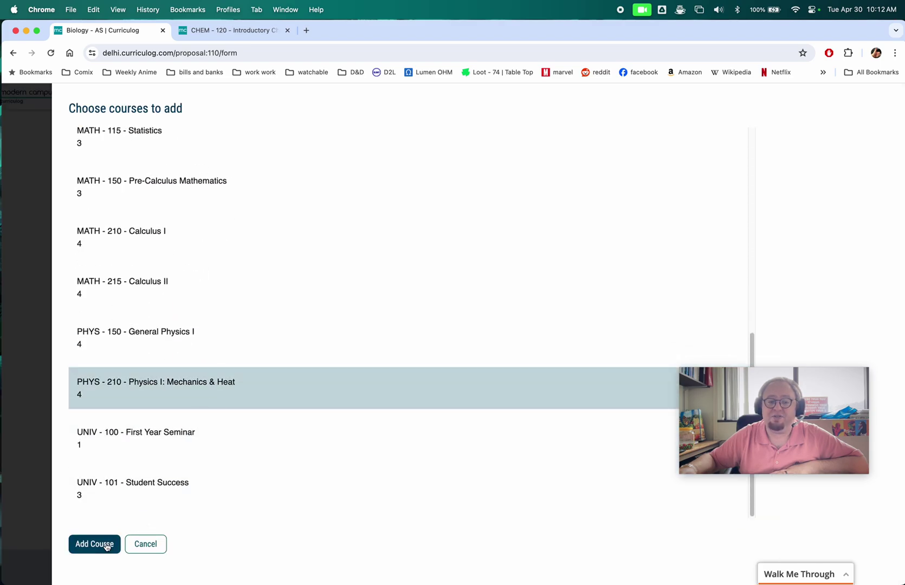
{"action": "left_click", "coordinate": [102, 544]}
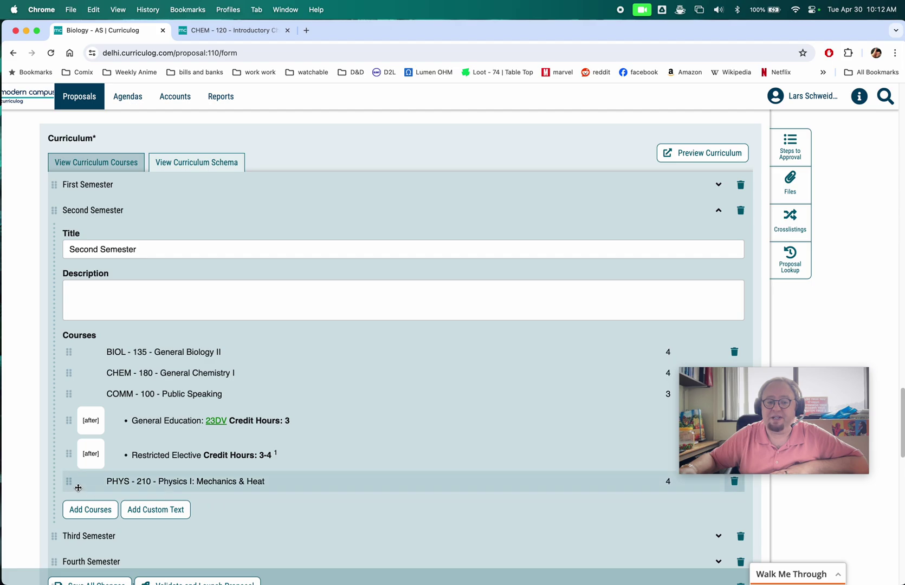
{"action": "left_click_drag", "start_coordinate": [73, 481], "coordinate": [78, 397]}
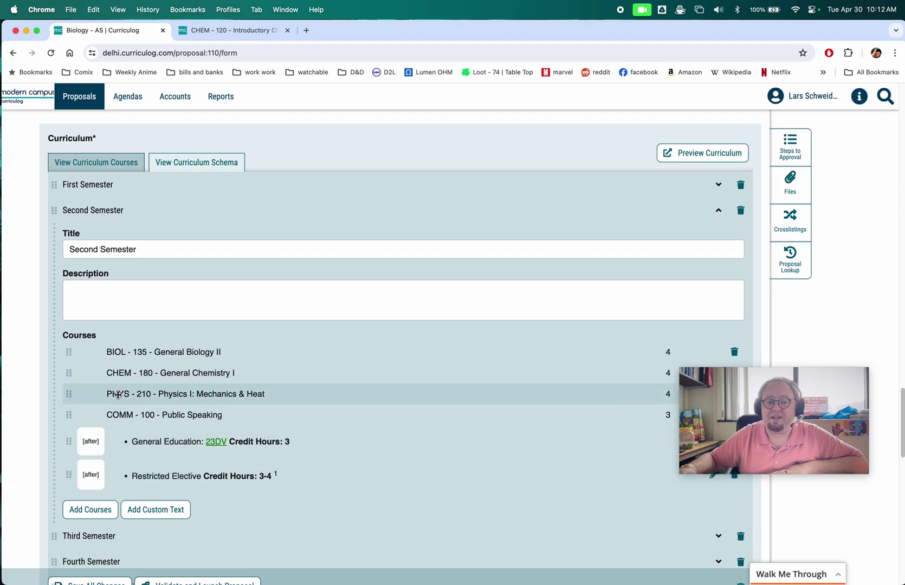
{"action": "left_click_drag", "start_coordinate": [703, 385], "coordinate": [691, 239]}
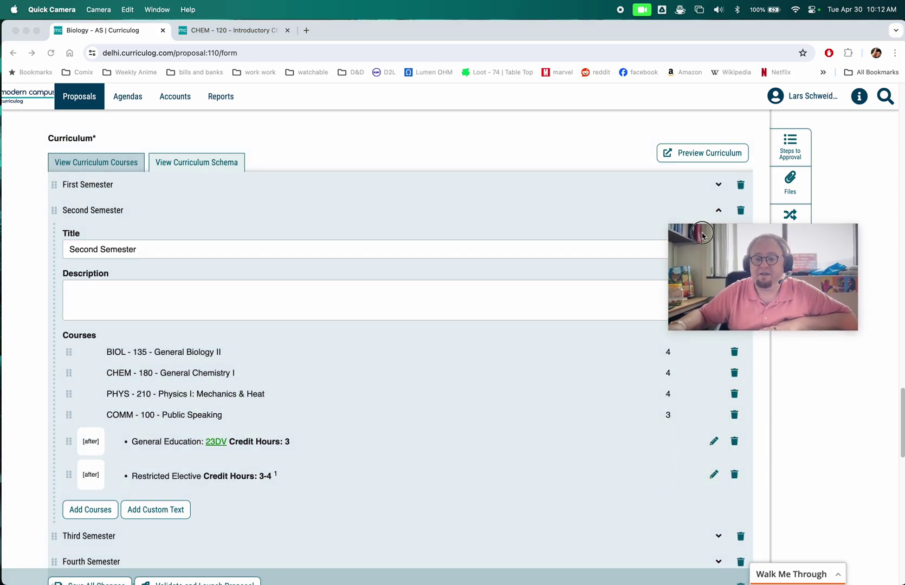
Step: Remove PHYS - 210 Physics I: Mechanics & Heat from the Second Semester core
{"action": "left_click", "coordinate": [734, 399]}
{"action": "left_click", "coordinate": [734, 395]}
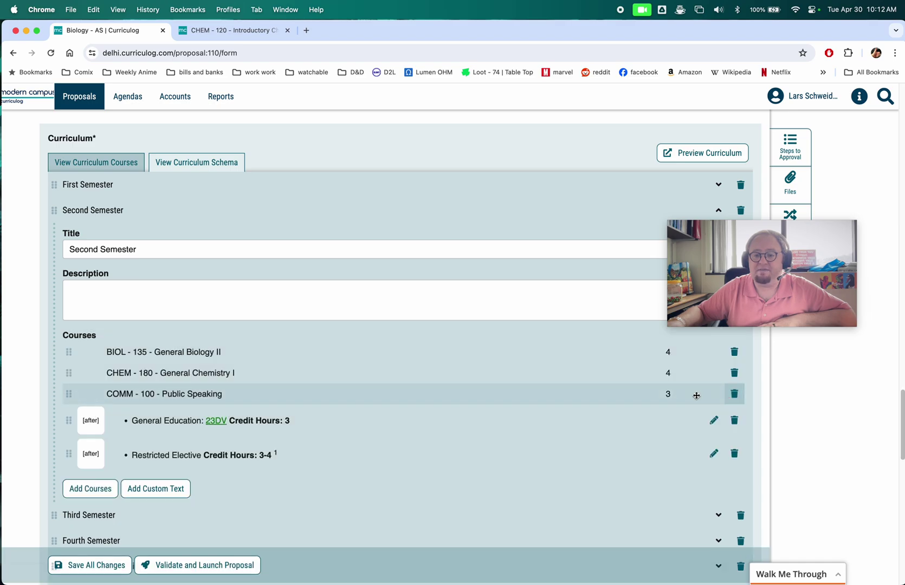
Step: View the blank custom text form for the Second Semester core, dismiss it, and look over the First Semester core's contents
{"action": "left_click", "coordinate": [146, 494]}
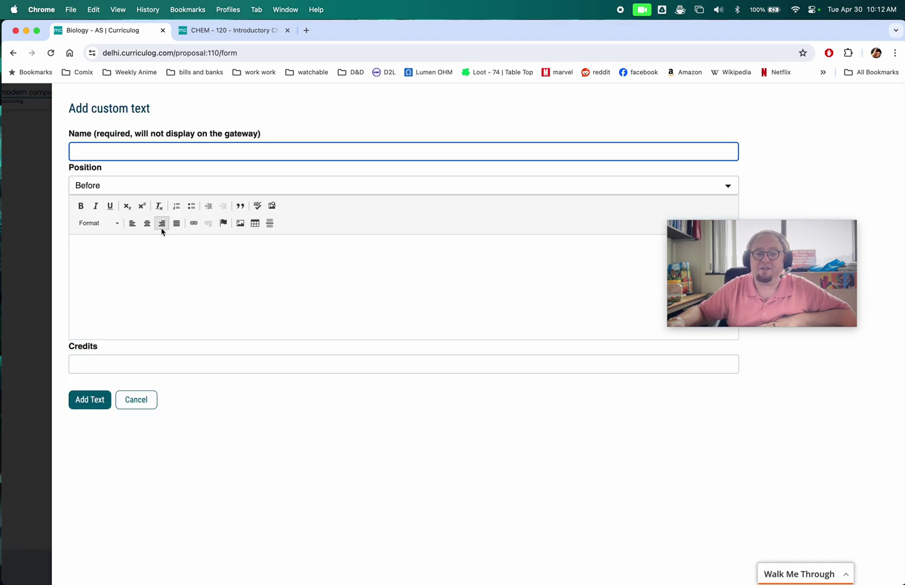
{"action": "left_click", "coordinate": [145, 403]}
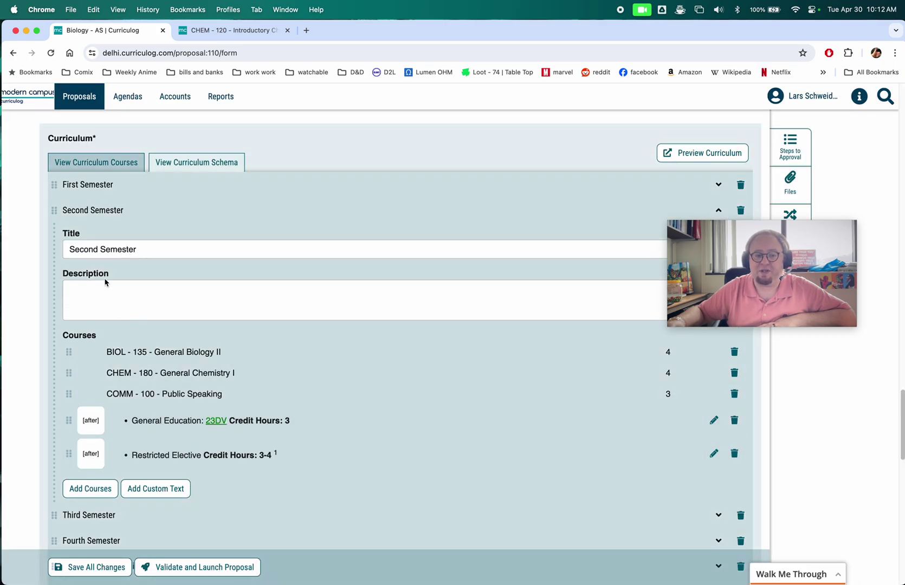
{"action": "left_click", "coordinate": [91, 185]}
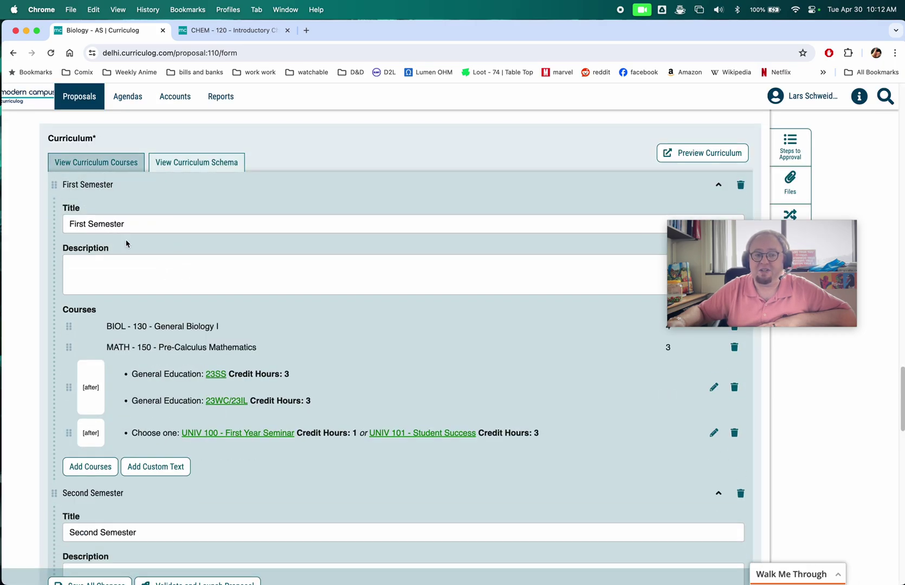
{"action": "left_click", "coordinate": [95, 185]}
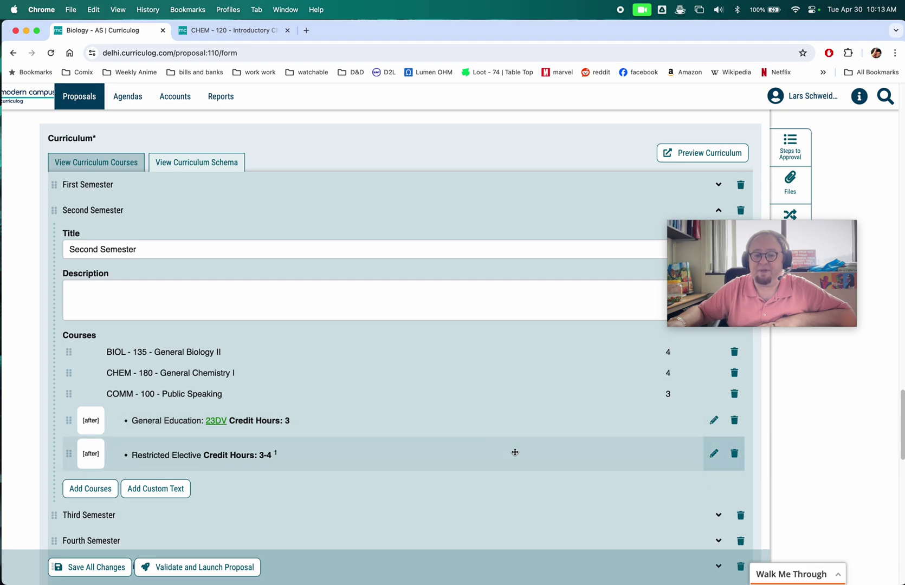
Step: Examine the contents of the Program Learning Outcomes, Minimum Total Credit Hours and Unrestricted Electives by Advisement cores
{"action": "scroll", "coordinate": [515, 454], "scroll_direction": "down", "scroll_amount": 5}
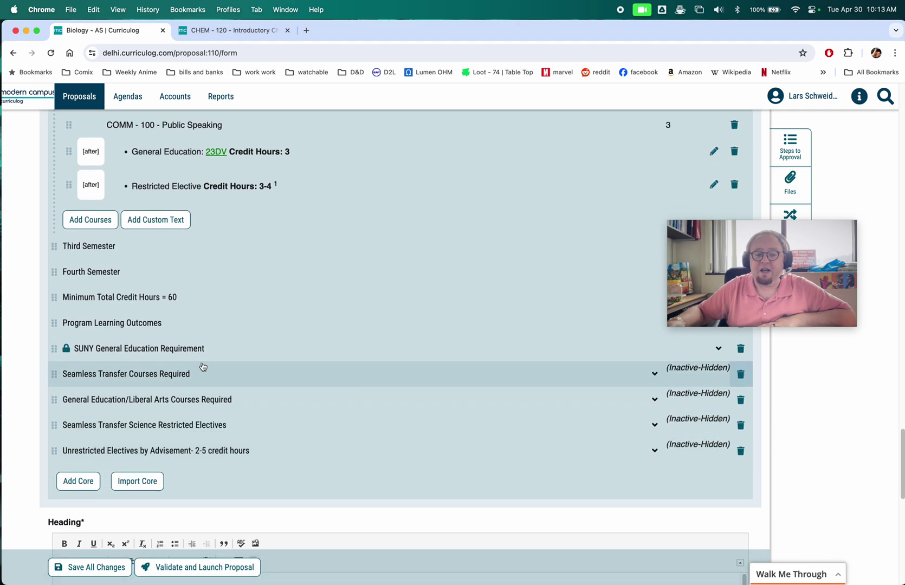
{"action": "left_click_drag", "start_coordinate": [706, 325], "coordinate": [737, 151]}
{"action": "left_click", "coordinate": [175, 333]}
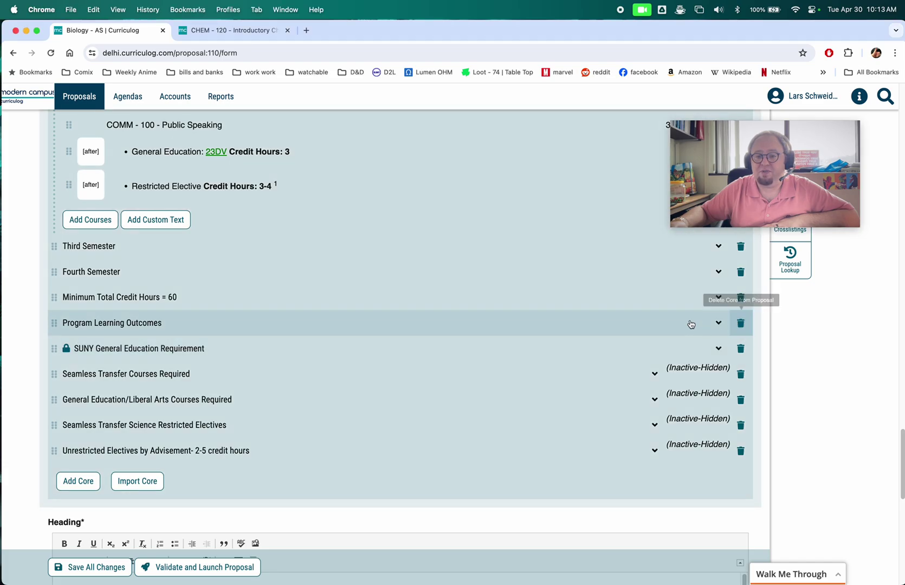
{"action": "left_click", "coordinate": [719, 322]}
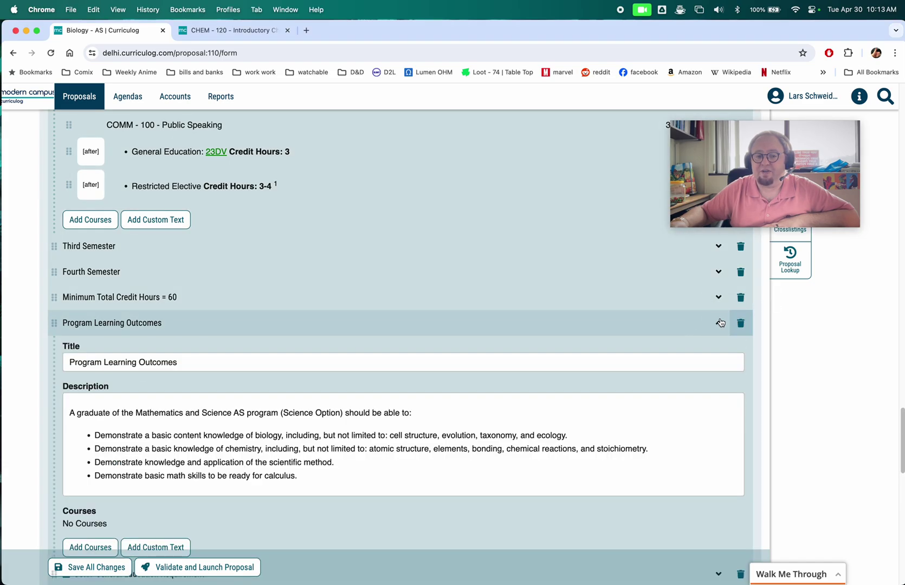
{"action": "left_click", "coordinate": [719, 322]}
{"action": "left_click", "coordinate": [718, 297]}
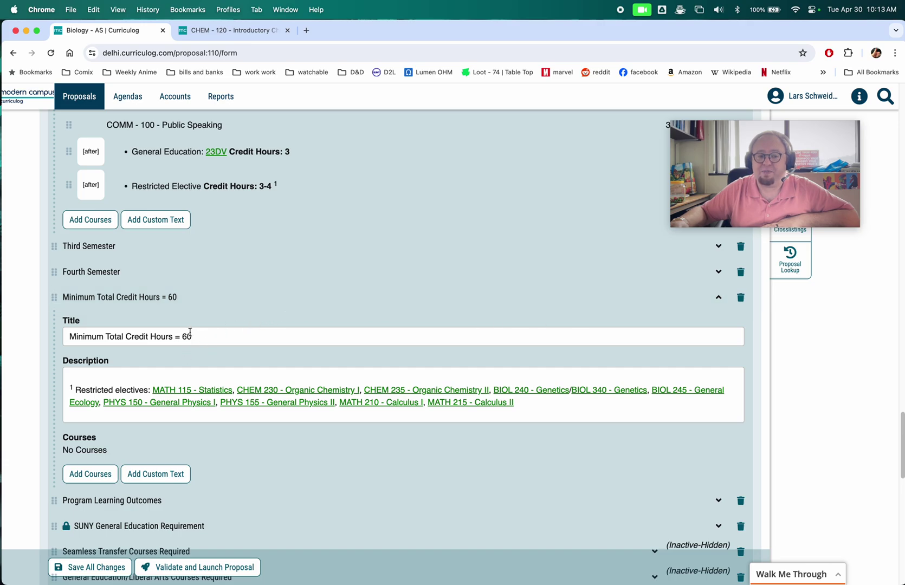
{"action": "scroll", "coordinate": [390, 334], "scroll_direction": "down", "scroll_amount": 5}
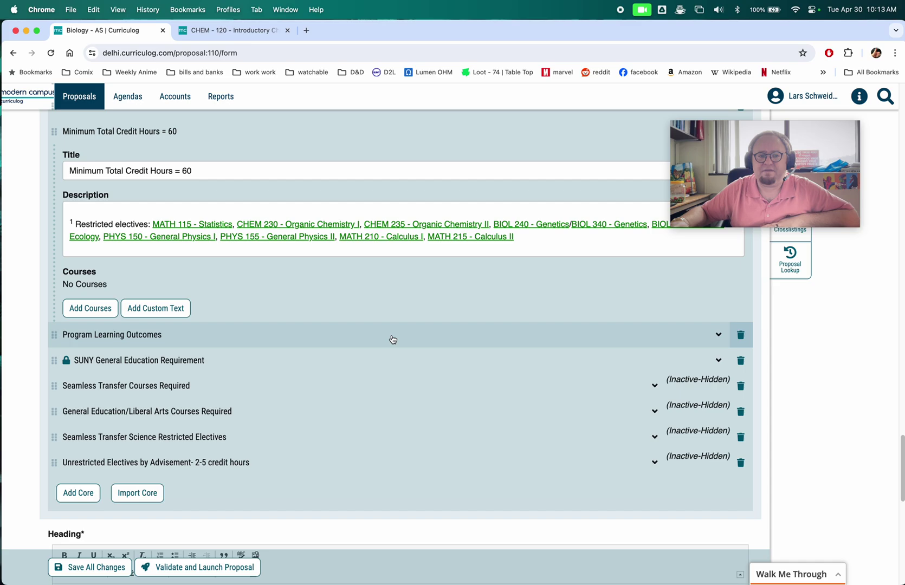
{"action": "left_click", "coordinate": [388, 463]}
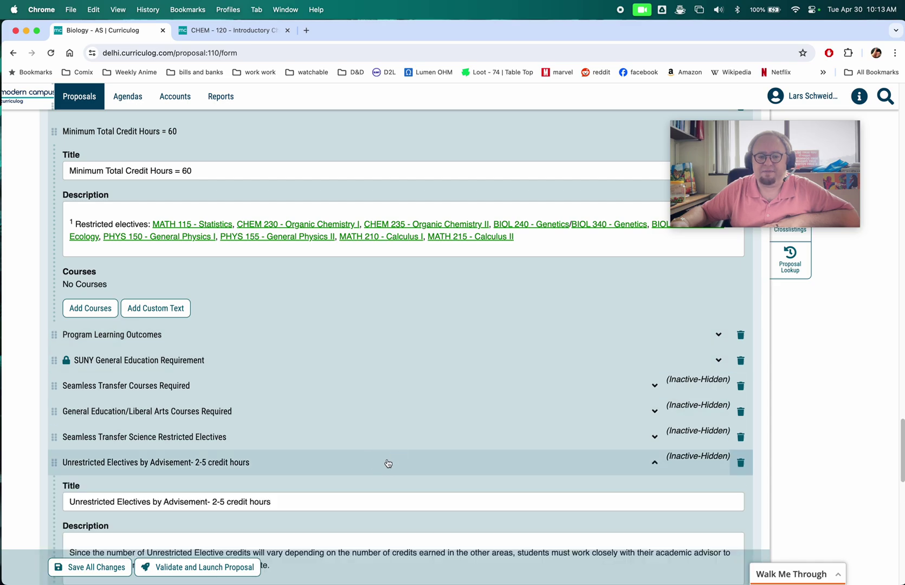
{"action": "scroll", "coordinate": [388, 460], "scroll_direction": "down", "scroll_amount": 2}
{"action": "left_click", "coordinate": [285, 410]}
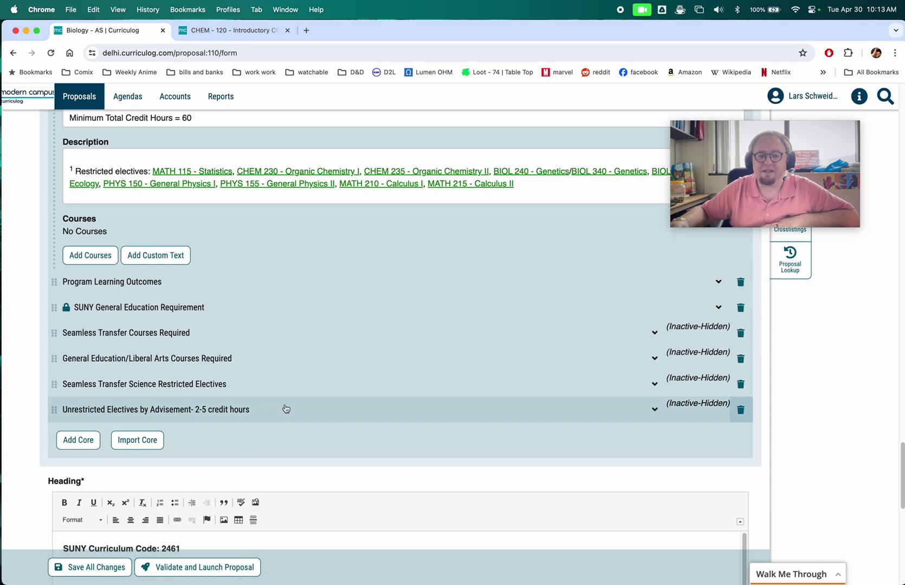
{"action": "left_click", "coordinate": [325, 413]}
{"action": "left_click", "coordinate": [384, 413]}
{"action": "scroll", "coordinate": [410, 394], "scroll_direction": "up", "scroll_amount": 4}
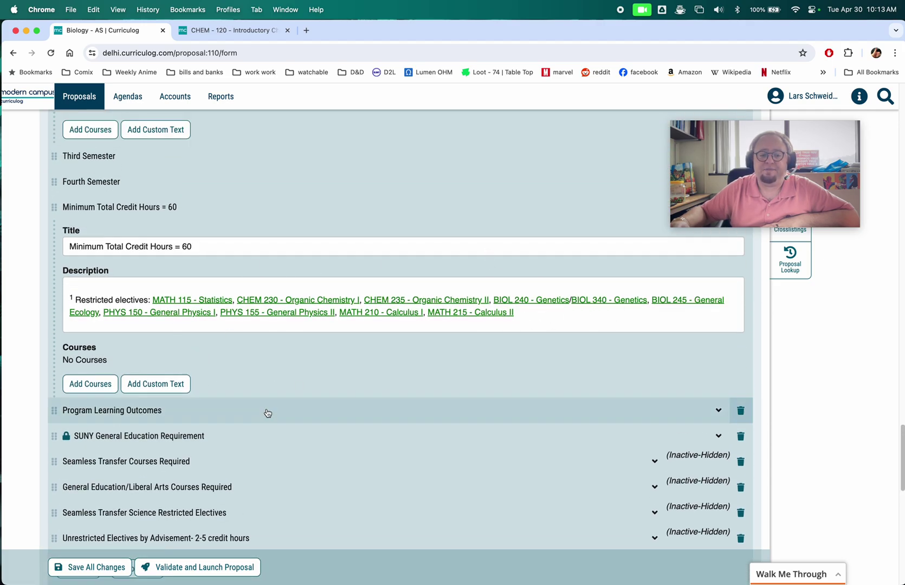
Step: Add a new core to the curriculum schema and title it "Unrestricted Electives"
{"action": "scroll", "coordinate": [266, 413], "scroll_direction": "down", "scroll_amount": 6}
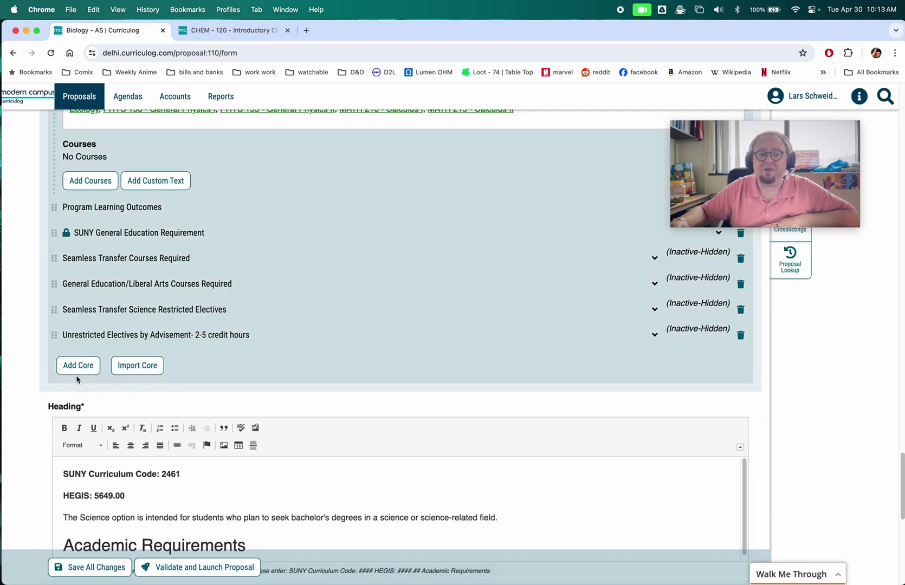
{"action": "left_click", "coordinate": [77, 366]}
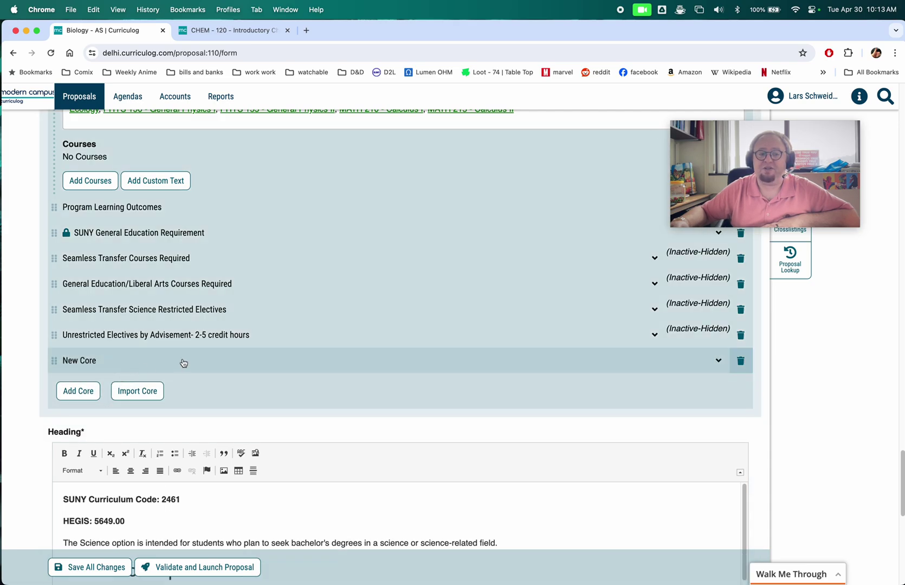
{"action": "left_click", "coordinate": [716, 364]}
{"action": "left_click_drag", "start_coordinate": [158, 400], "coordinate": [20, 384]}
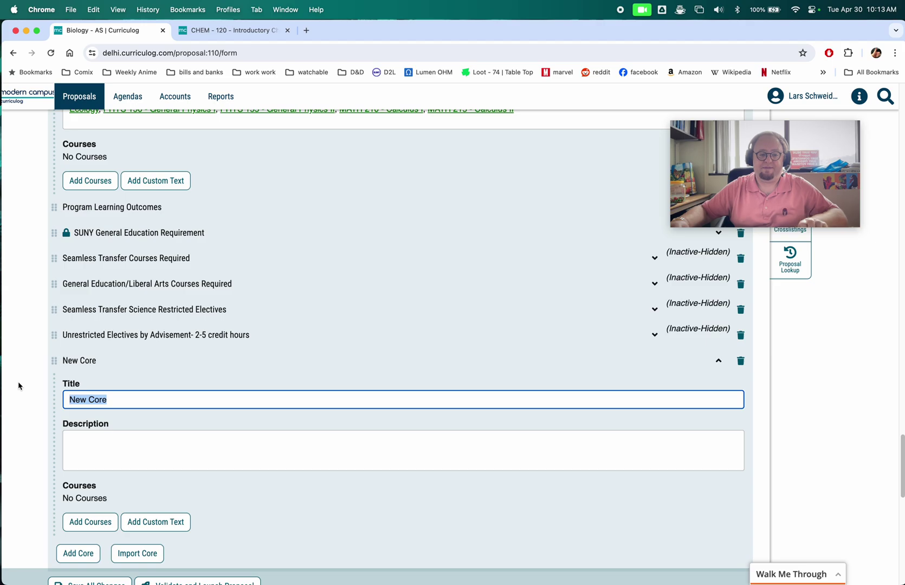
{"action": "type", "text": "Unrestrict"}
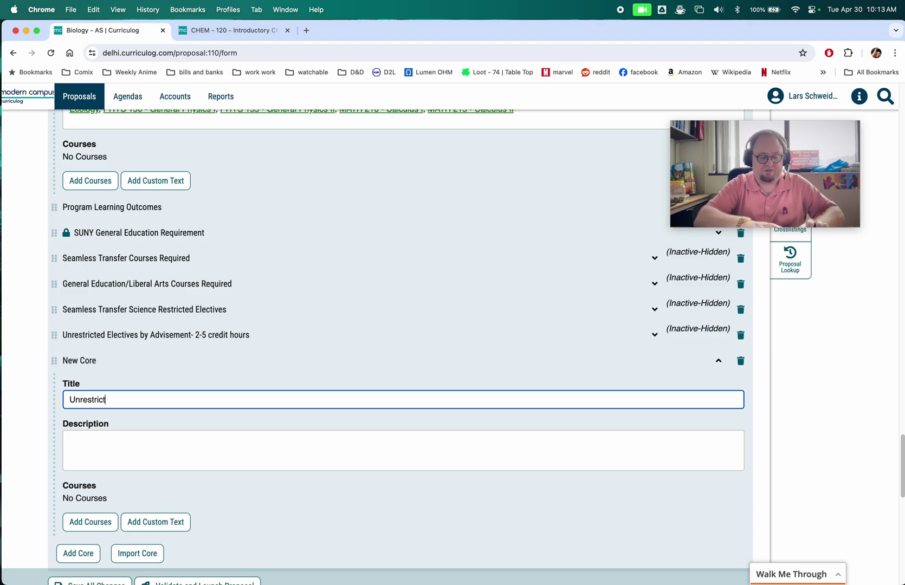
{"action": "type", "text": "ed Electives"}
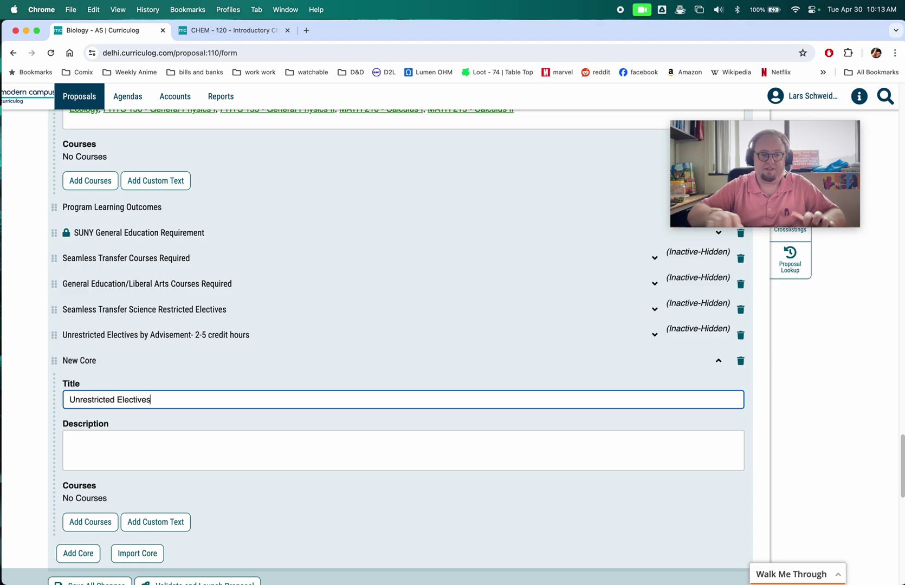
Step: Move the restricted electives text from the Minimum Total Credit Hours description into the new core's description
{"action": "scroll", "coordinate": [566, 134], "scroll_direction": "up", "scroll_amount": 2}
{"action": "triple_click", "coordinate": [539, 180]}
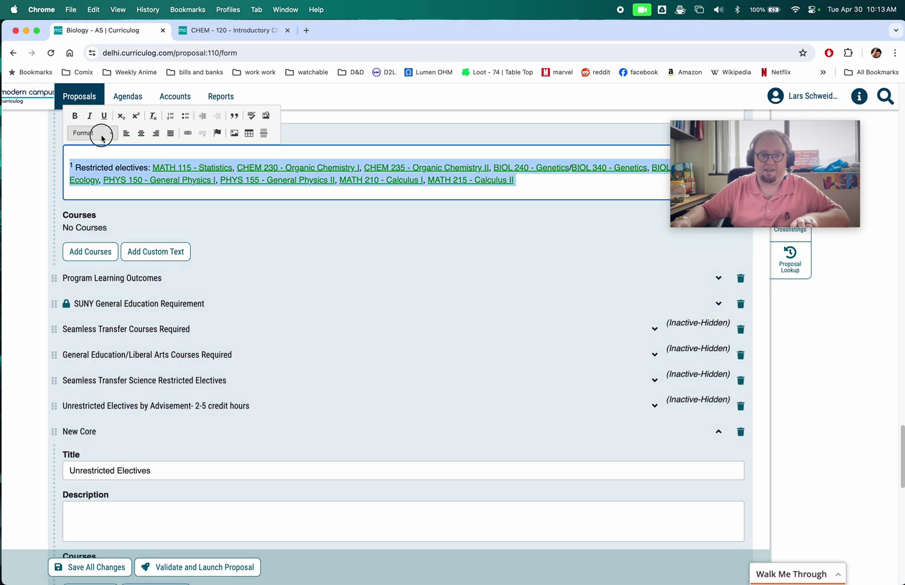
{"action": "key", "text": "BackSpace"}
{"action": "left_click", "coordinate": [107, 497]}
{"action": "key", "text": "super+v"}
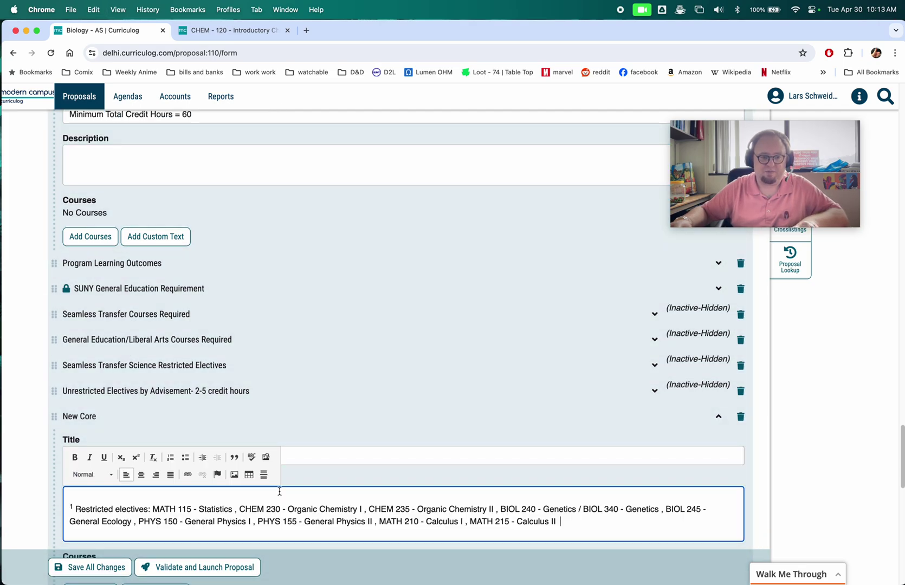
Step: Collapse the new core, place it directly above Program Learning Outcomes, and save all proposal changes
{"action": "left_click", "coordinate": [410, 417]}
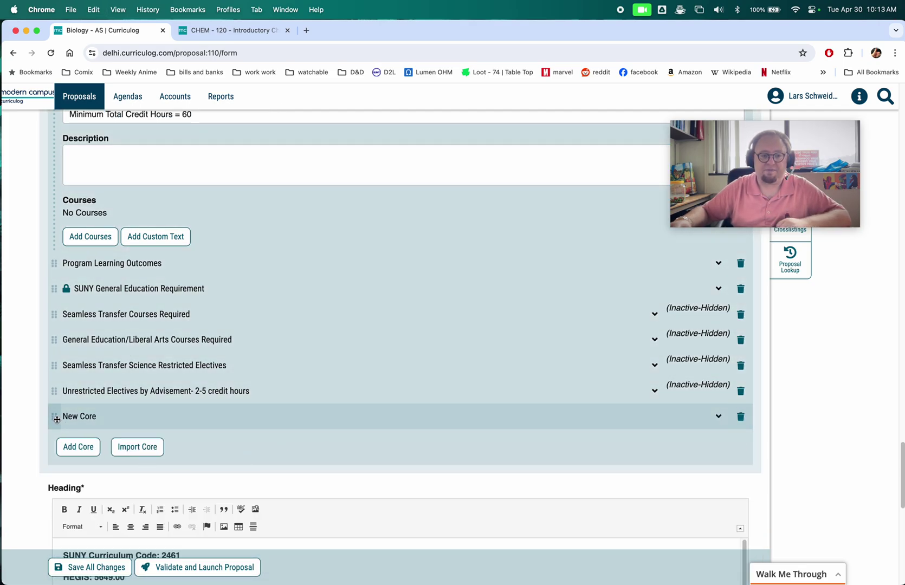
{"action": "left_click_drag", "start_coordinate": [56, 419], "coordinate": [88, 269]}
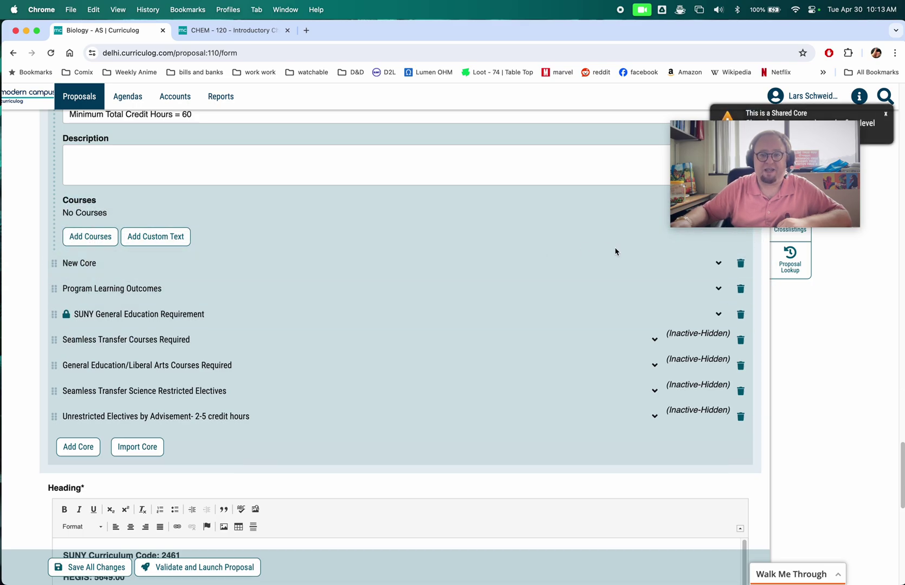
{"action": "left_click", "coordinate": [718, 265]}
{"action": "left_click", "coordinate": [718, 265]}
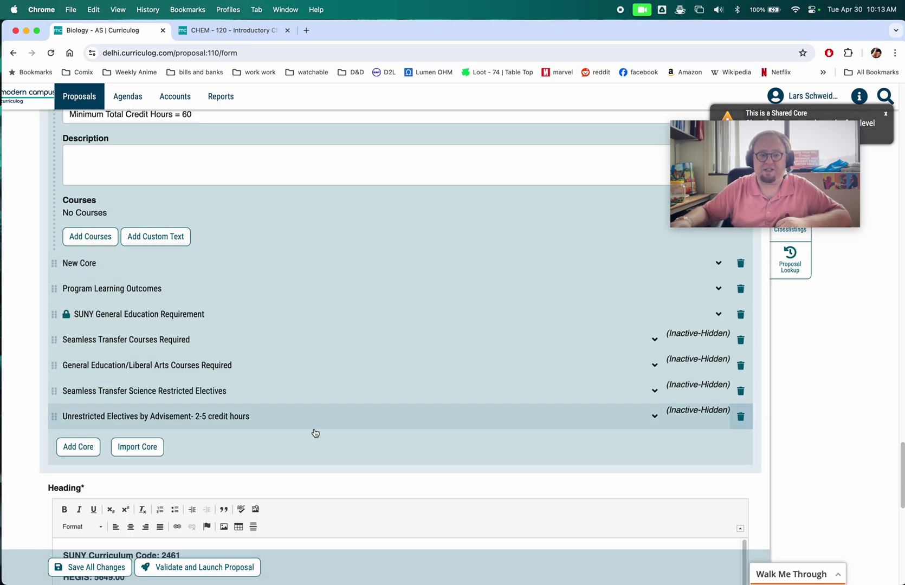
{"action": "left_click", "coordinate": [105, 566]}
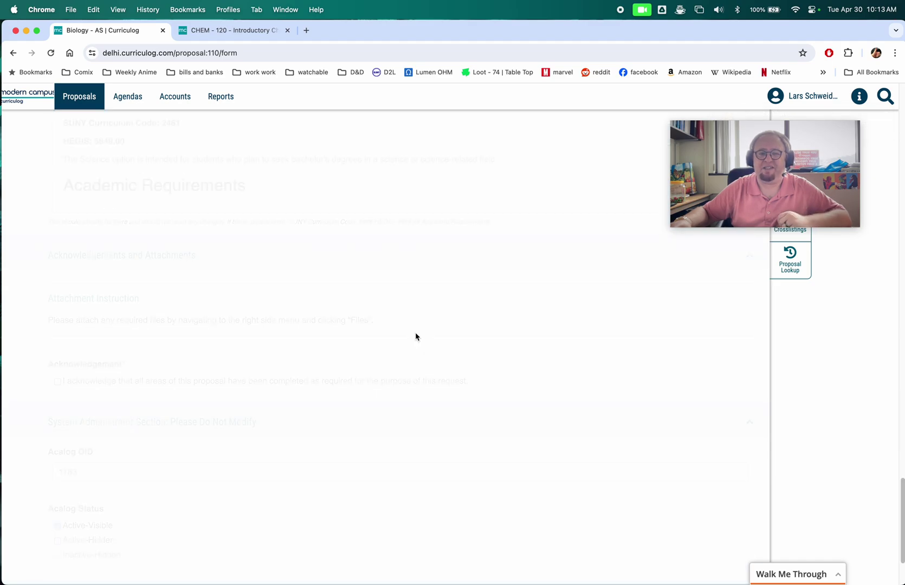
Step: In the curriculum schema view, set the minimum credit core's title to "Minimum Total Credit Hours = 120" and save all changes
{"action": "scroll", "coordinate": [447, 372], "scroll_direction": "down", "scroll_amount": 10}
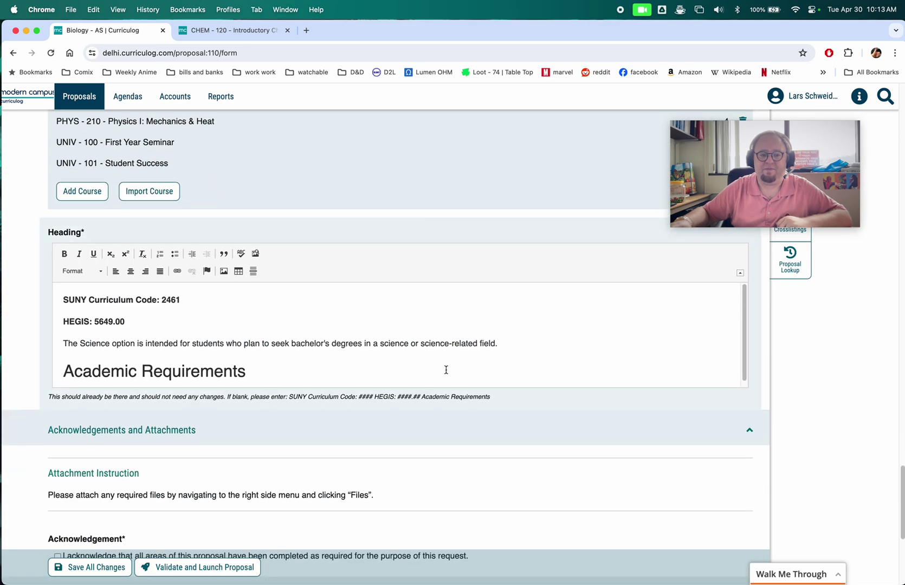
{"action": "scroll", "coordinate": [252, 286], "scroll_direction": "up", "scroll_amount": 9}
{"action": "left_click", "coordinate": [228, 276]}
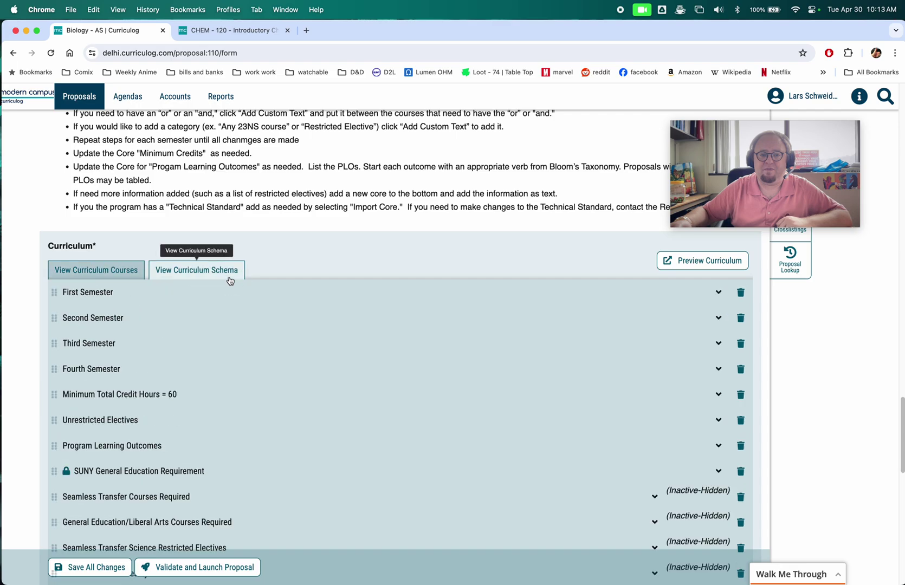
{"action": "scroll", "coordinate": [270, 282], "scroll_direction": "down", "scroll_amount": 3}
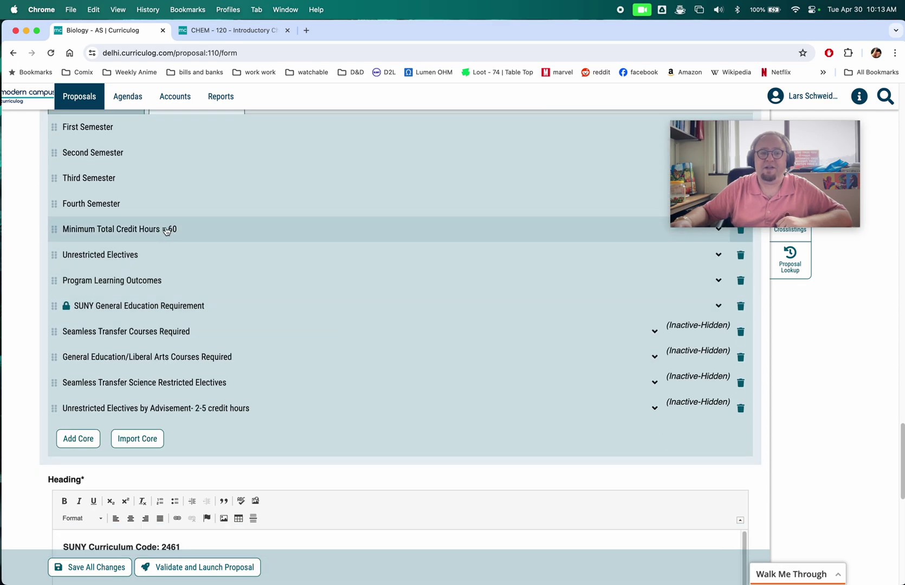
{"action": "left_click", "coordinate": [172, 227]}
{"action": "double_click", "coordinate": [182, 269]}
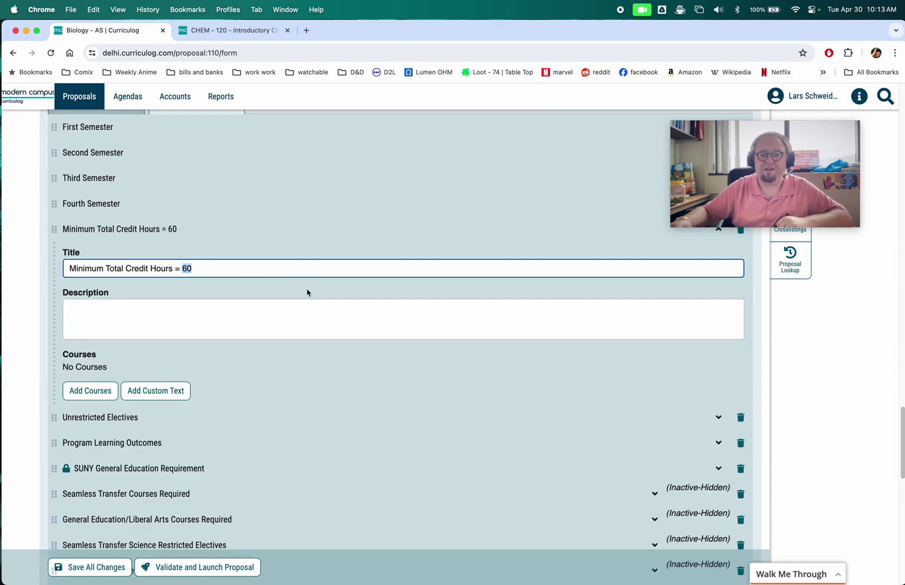
{"action": "type", "text": "120"}
{"action": "left_click", "coordinate": [341, 231]}
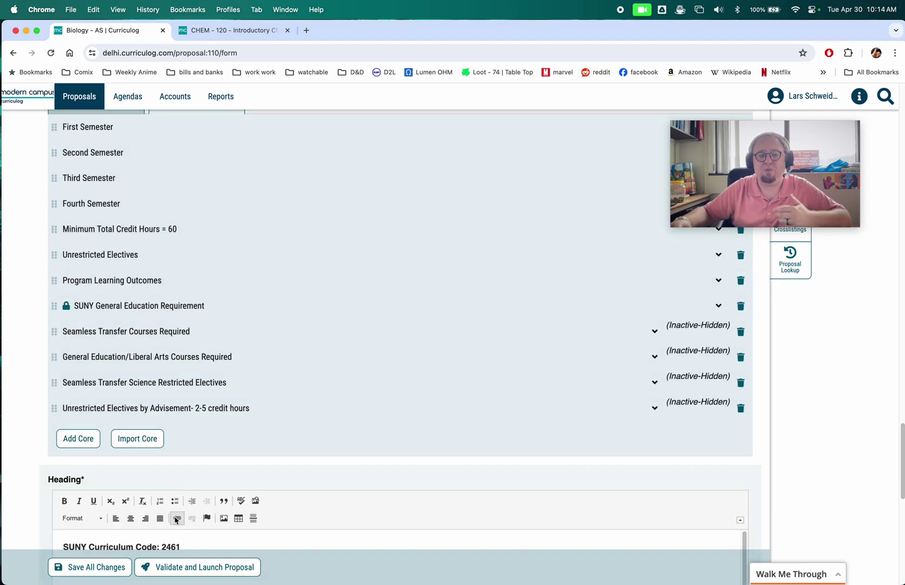
{"action": "left_click", "coordinate": [106, 573]}
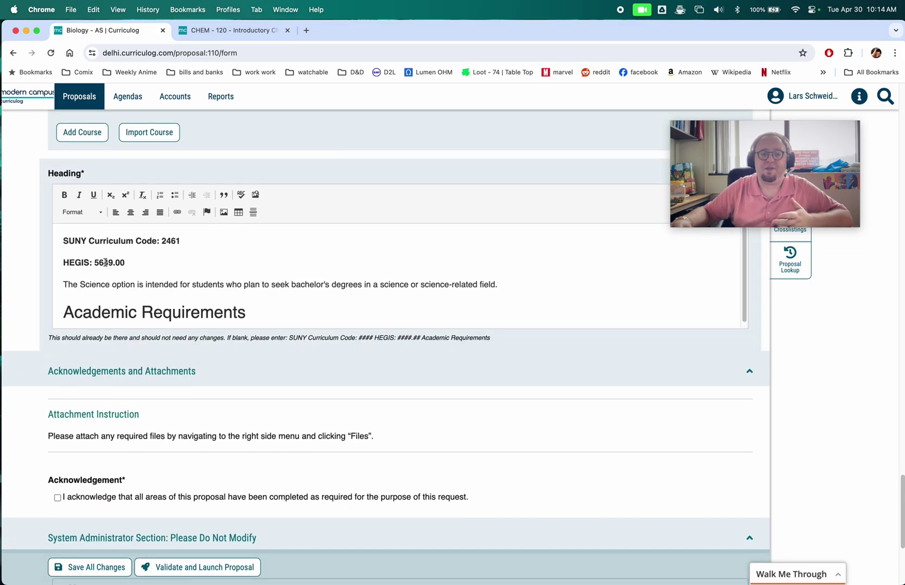
Step: Return to the curriculum schema view to check the saved core titles and order
{"action": "scroll", "coordinate": [241, 271], "scroll_direction": "up", "scroll_amount": 5}
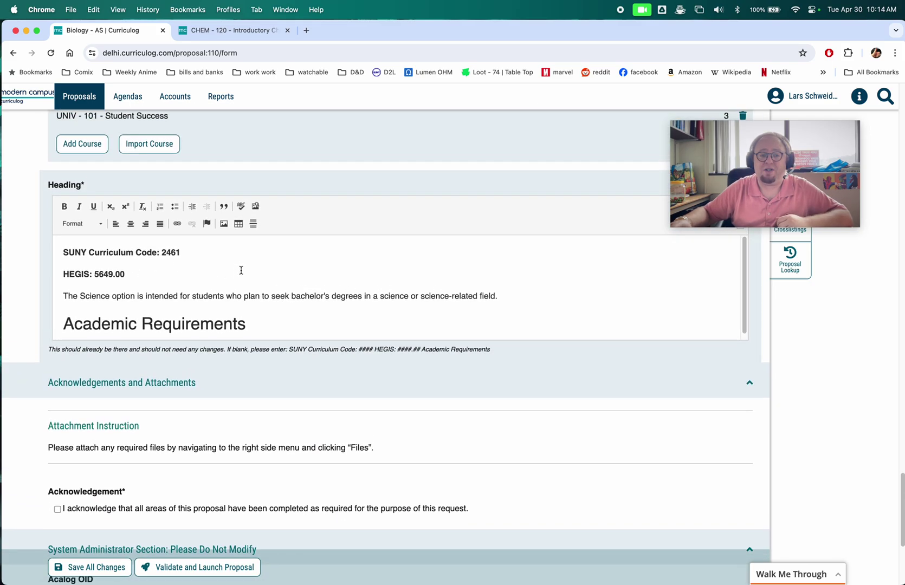
{"action": "scroll", "coordinate": [241, 272], "scroll_direction": "up", "scroll_amount": 5}
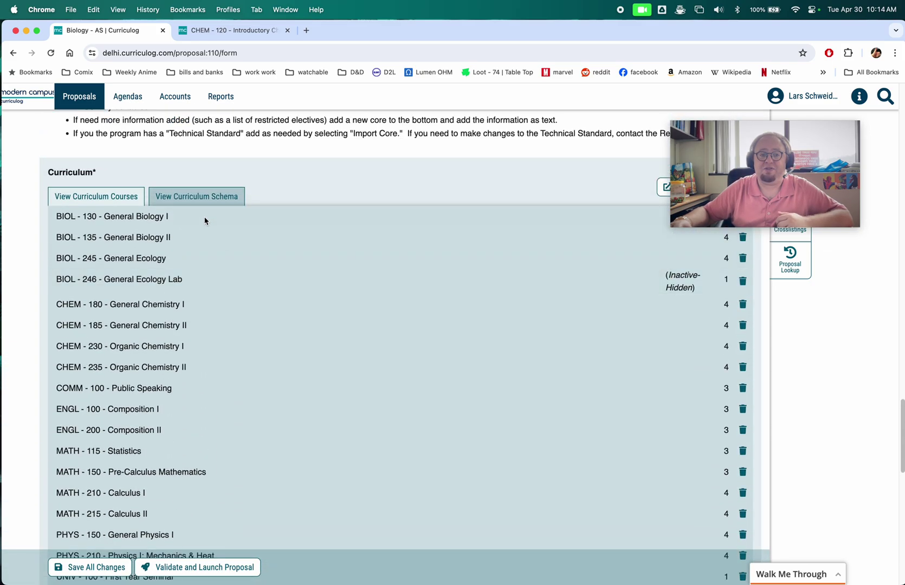
{"action": "left_click", "coordinate": [203, 197]}
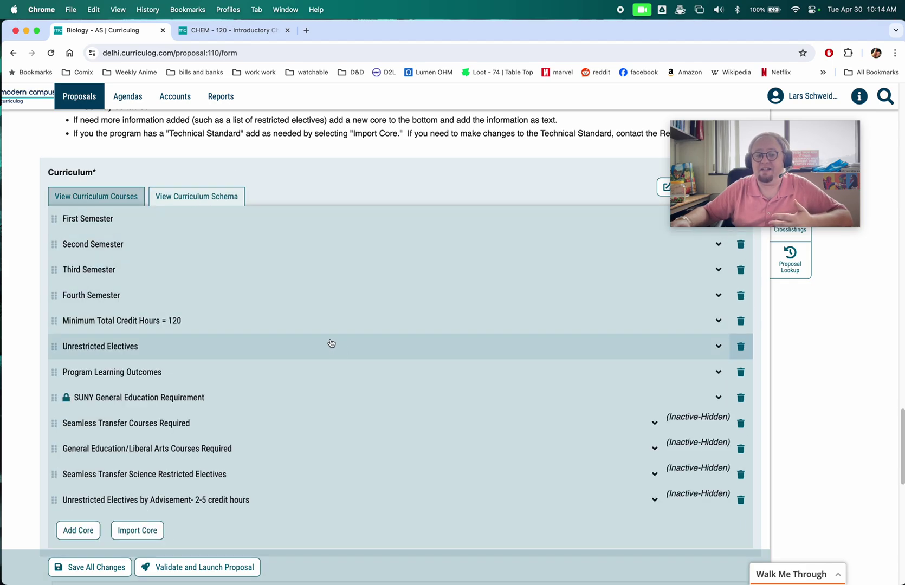